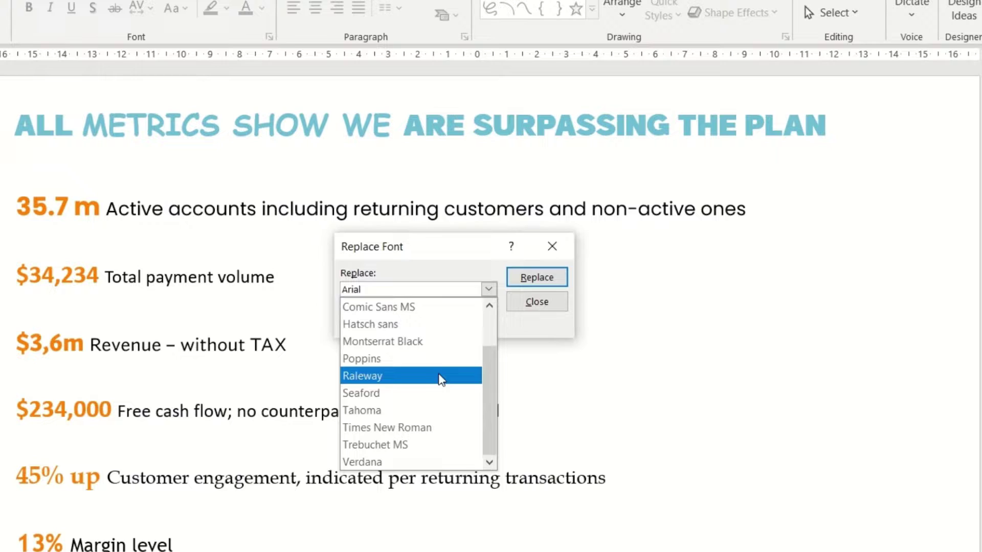
# - Finish the font replacement by choosing Tahoma as the replacement font
pyautogui.press('Escape')
pyautogui.click(478, 323)
pyautogui.scroll(-10, 456, 460)
pyautogui.click(455, 461)
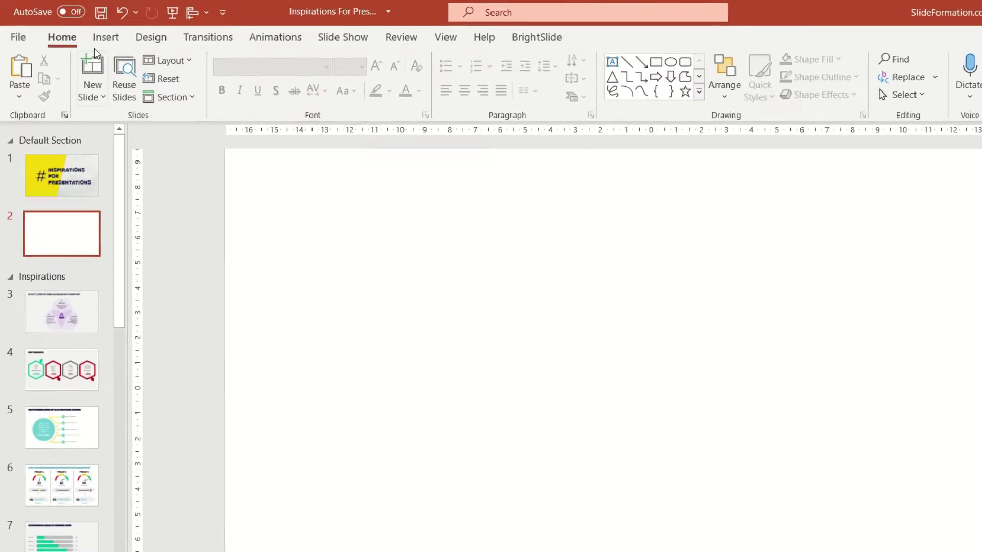
# - Insert Slide Zooms on slide 2 for slides 6, 9, 11 and 12
pyautogui.click(91, 32)
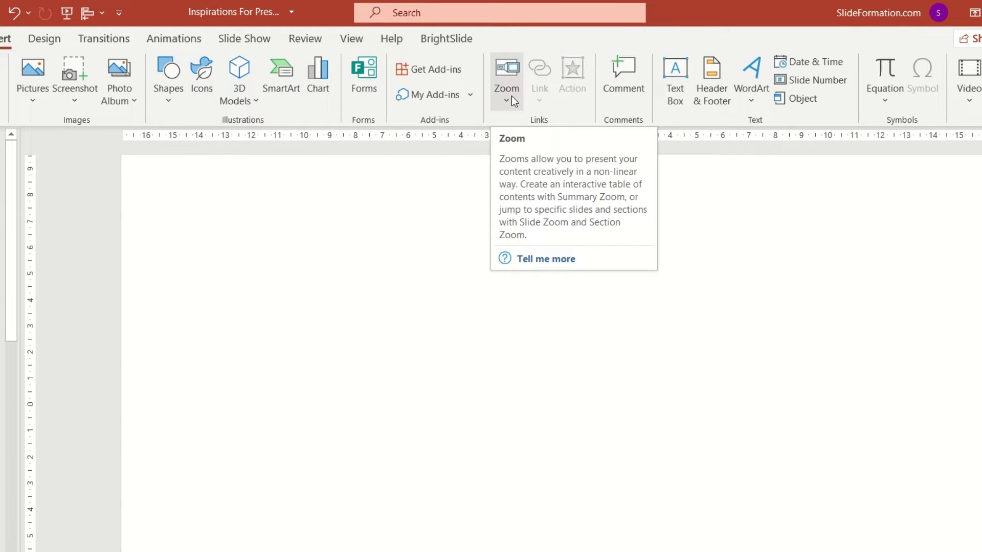
pyautogui.click(512, 96)
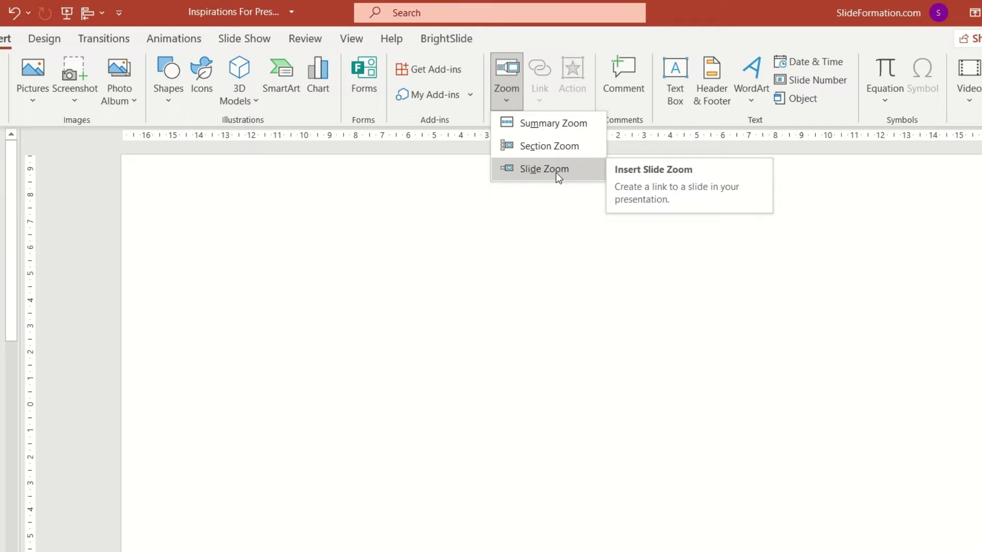
pyautogui.click(556, 173)
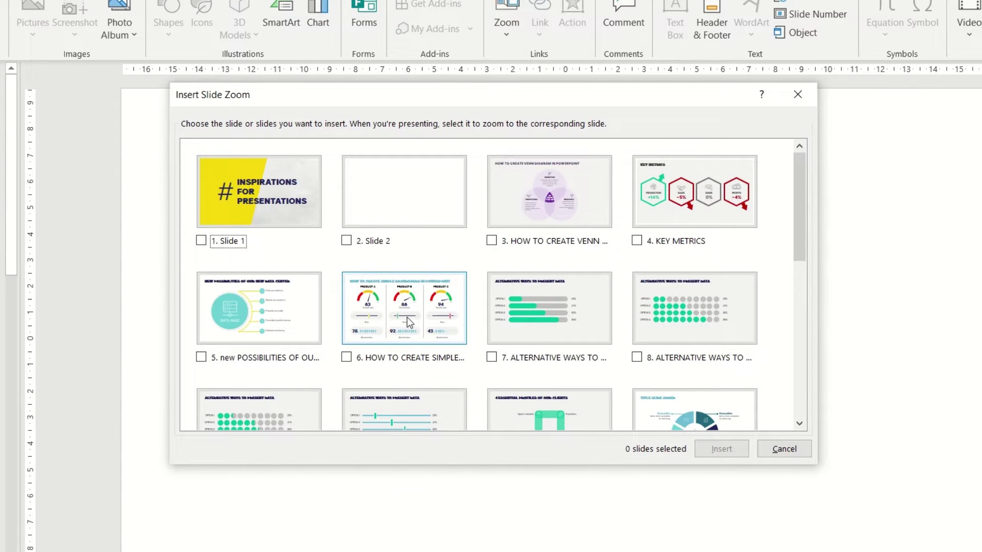
pyautogui.click(407, 322)
pyautogui.scroll(-1, 505, 338)
pyautogui.click(543, 360)
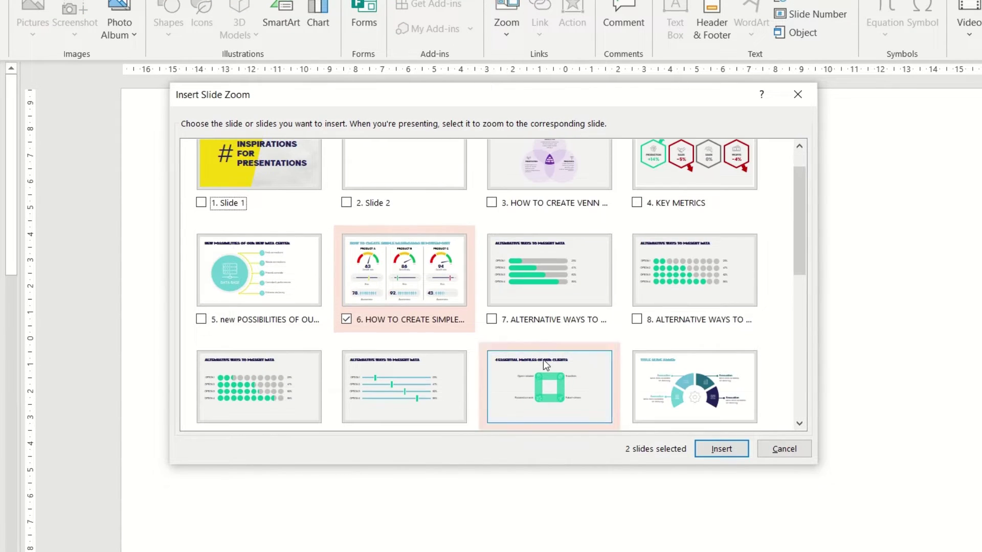
pyautogui.scroll(-1, 543, 360)
pyautogui.click(680, 362)
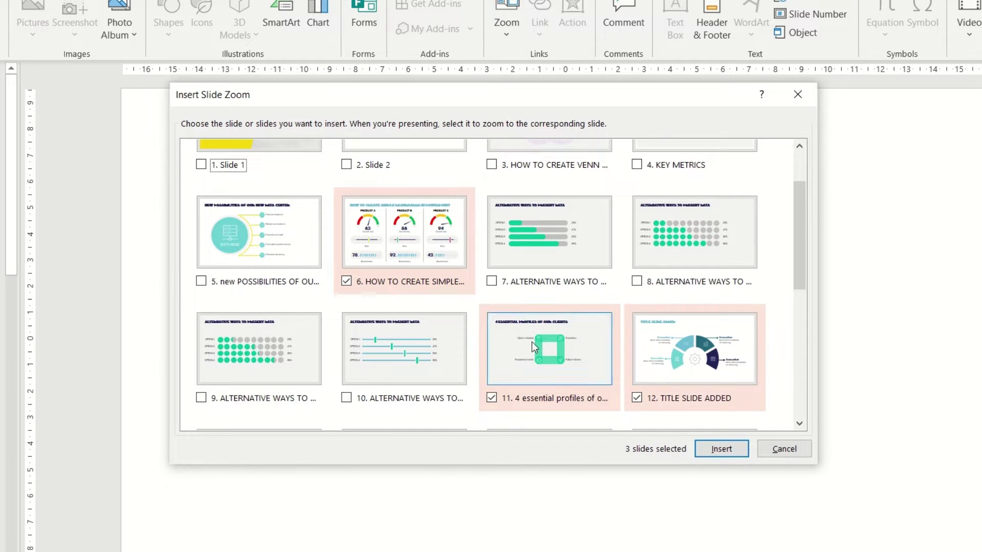
pyautogui.click(240, 350)
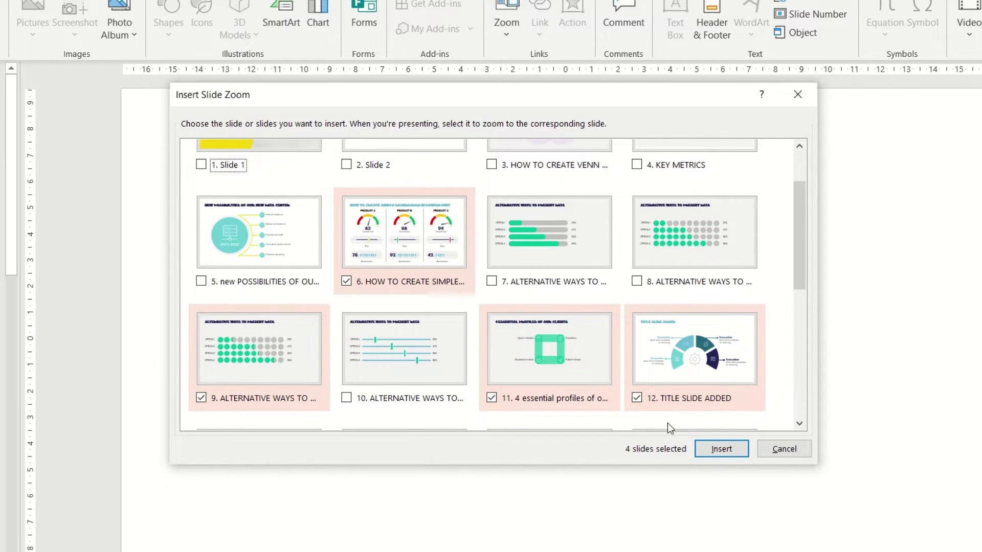
pyautogui.click(715, 454)
# - Drag the four stacked zooms apart into a two-by-two grid
pyautogui.click(609, 451)
pyautogui.moveTo(537, 328)
pyautogui.mouseDown()
pyautogui.moveTo(741, 395)
pyautogui.moveTo(407, 377)
pyautogui.moveTo(689, 264)
pyautogui.mouseUp()
pyautogui.moveTo(529, 279); pyautogui.dragTo(396, 202)
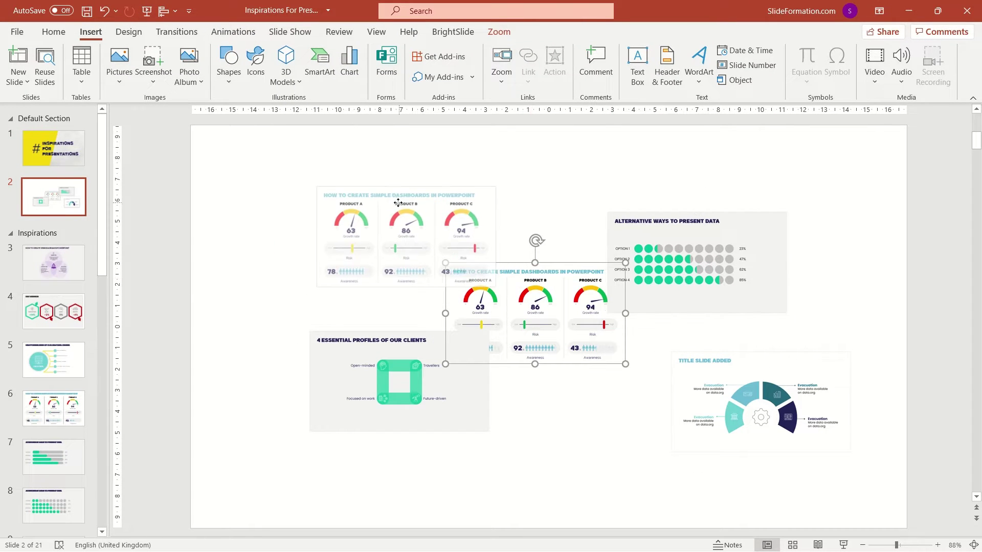
pyautogui.moveTo(656, 248); pyautogui.dragTo(568, 222)
pyautogui.moveTo(709, 378); pyautogui.dragTo(557, 358)
pyautogui.hotkey('ctrl', 'a')
pyautogui.moveTo(580, 255); pyautogui.dragTo(623, 269)
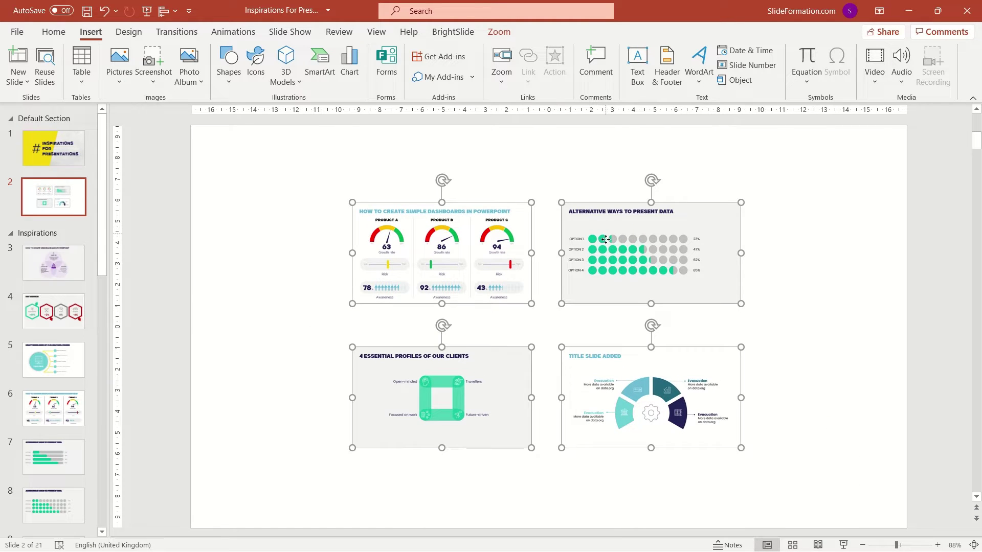
pyautogui.click(433, 184)
# - Turn on Return to Zoom for the slide 6, 9 and 11 zooms
pyautogui.click(463, 215)
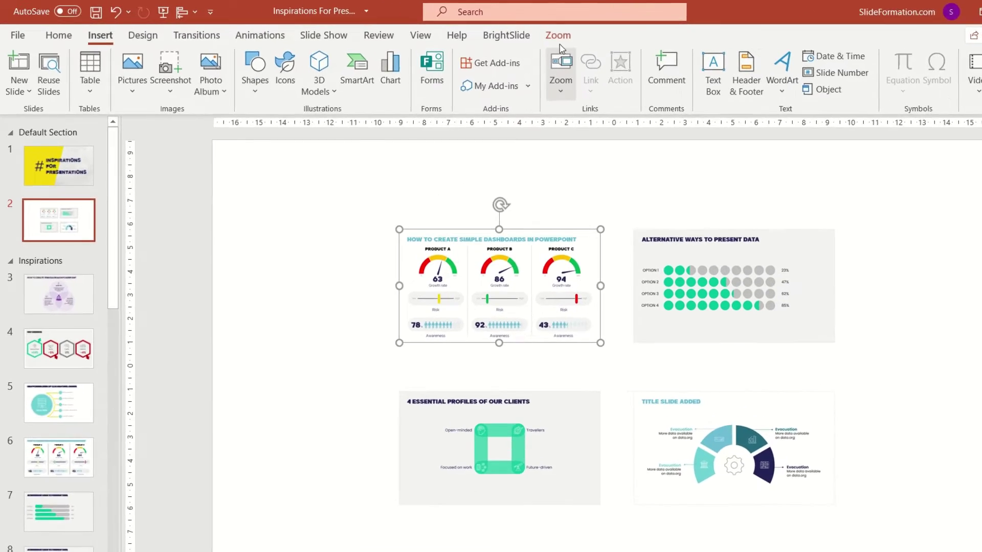
pyautogui.click(498, 32)
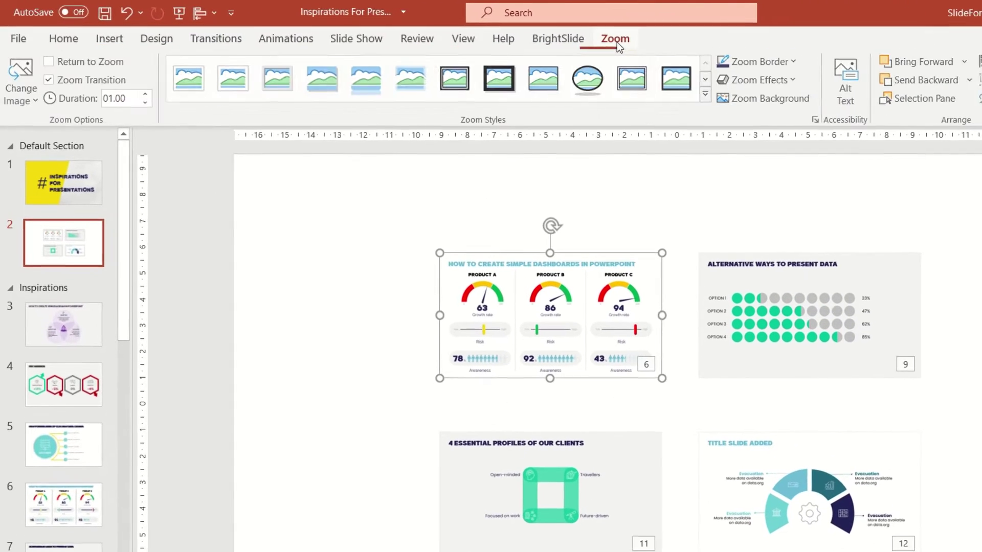
pyautogui.click(54, 65)
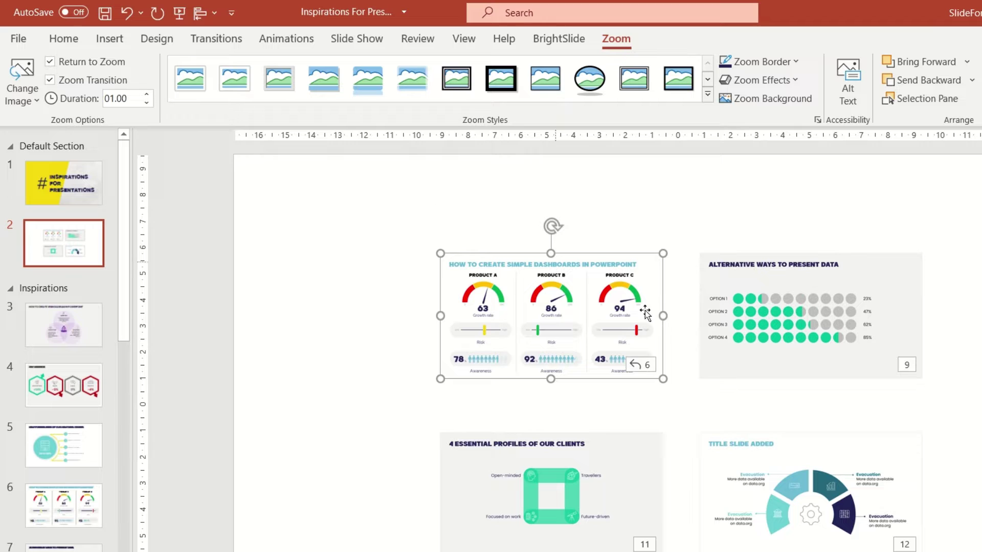
pyautogui.click(745, 316)
pyautogui.click(80, 62)
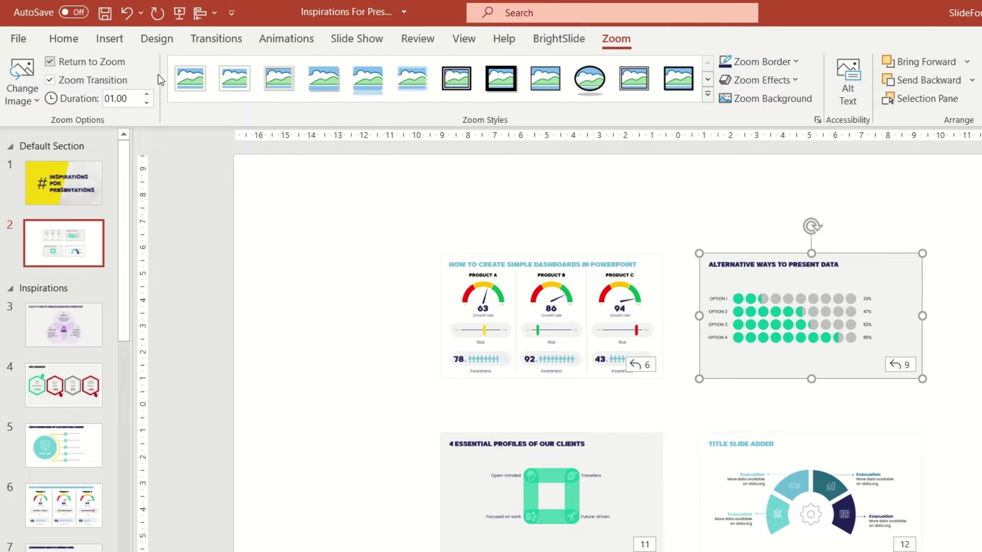
pyautogui.click(534, 491)
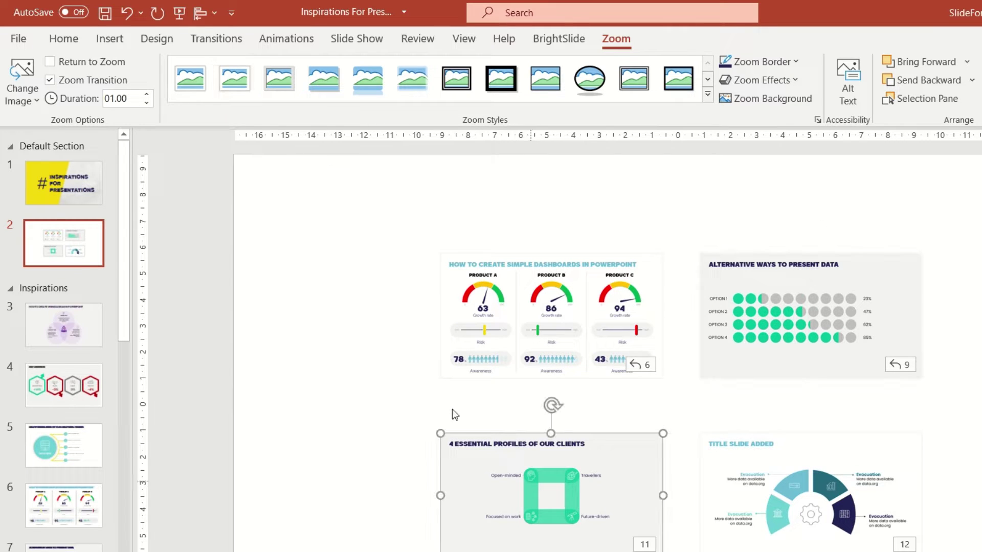
pyautogui.click(55, 65)
pyautogui.click(729, 483)
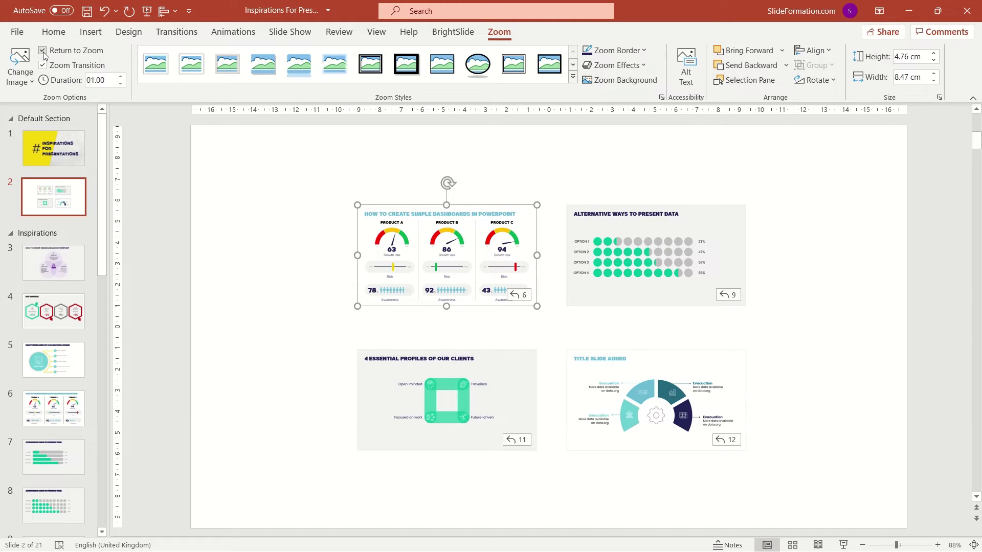
# - Test the slideshow, exit it, and set the slide 11 zoom to Return to Zoom
pyautogui.click(218, 196)
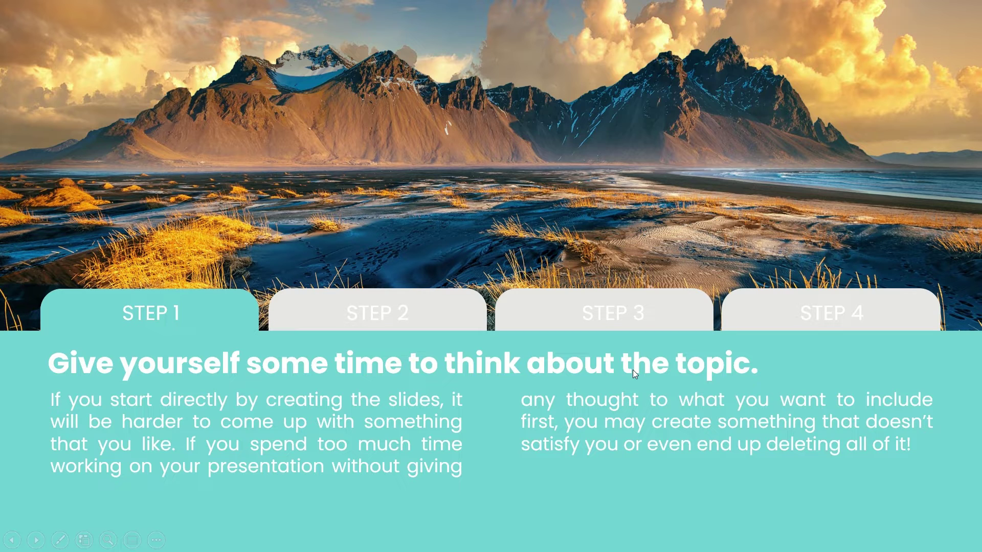
pyautogui.press('Escape')
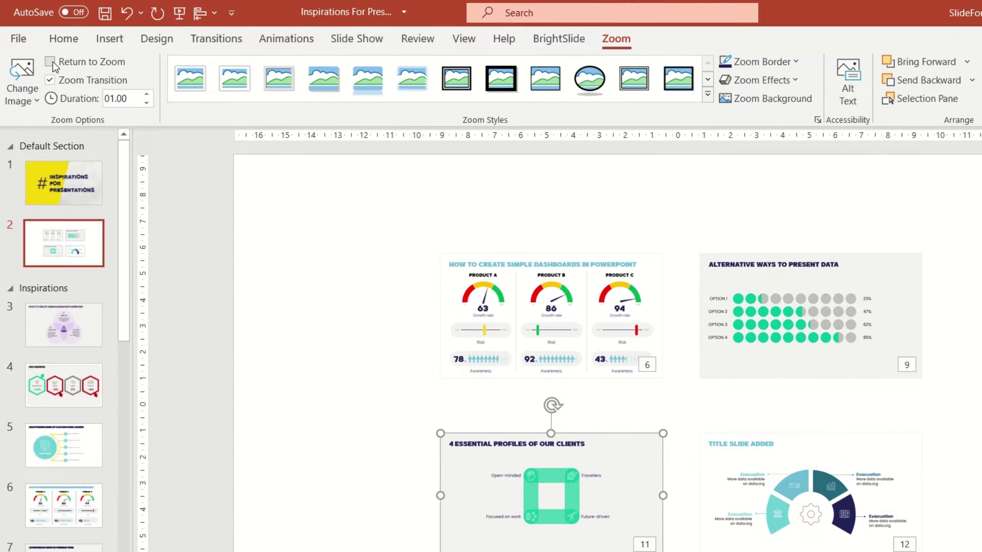
pyautogui.click(51, 61)
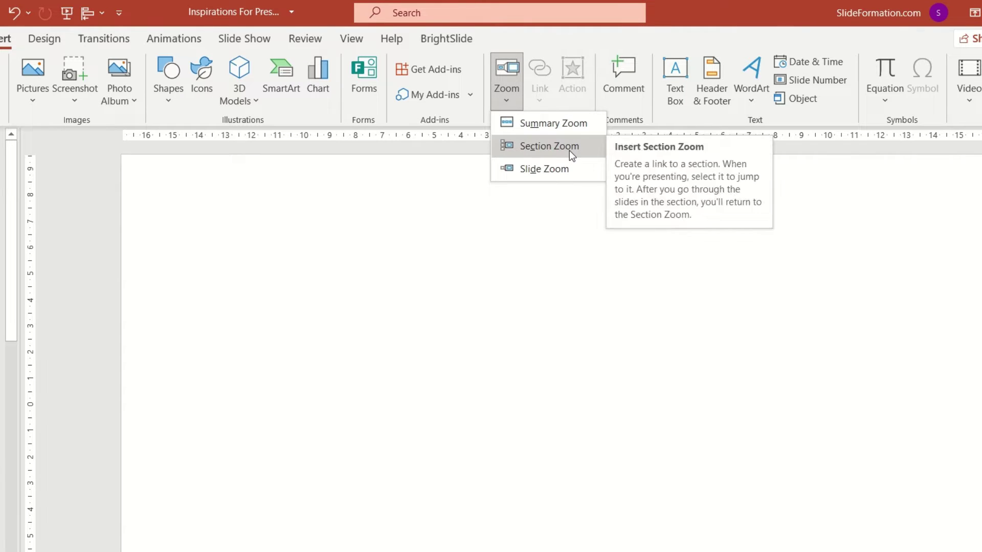
# - Open the Section Zoom picker to review the existing sections, then close it unused
pyautogui.click(569, 150)
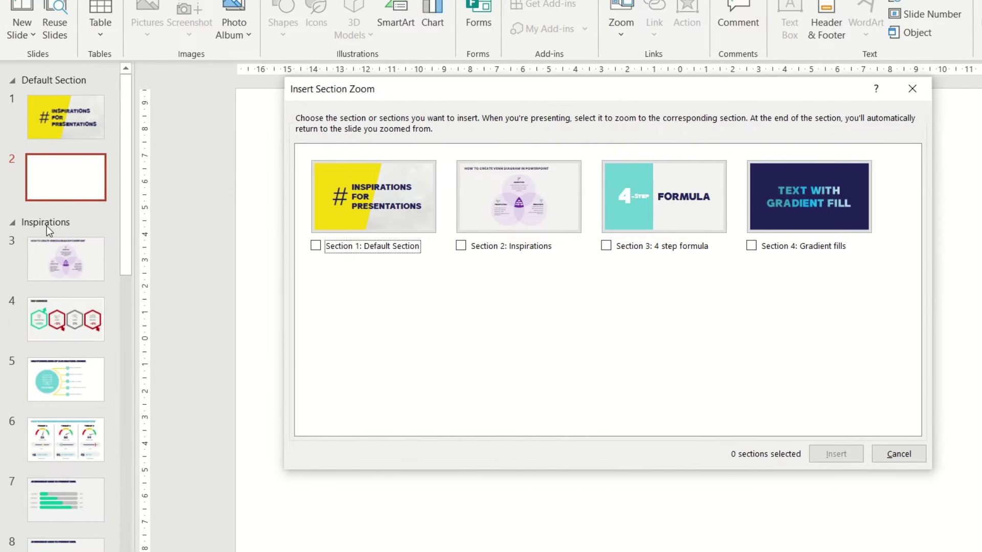
pyautogui.scroll(-2, 61, 330)
pyautogui.scroll(-4, 63, 339)
pyautogui.scroll(-3, 63, 339)
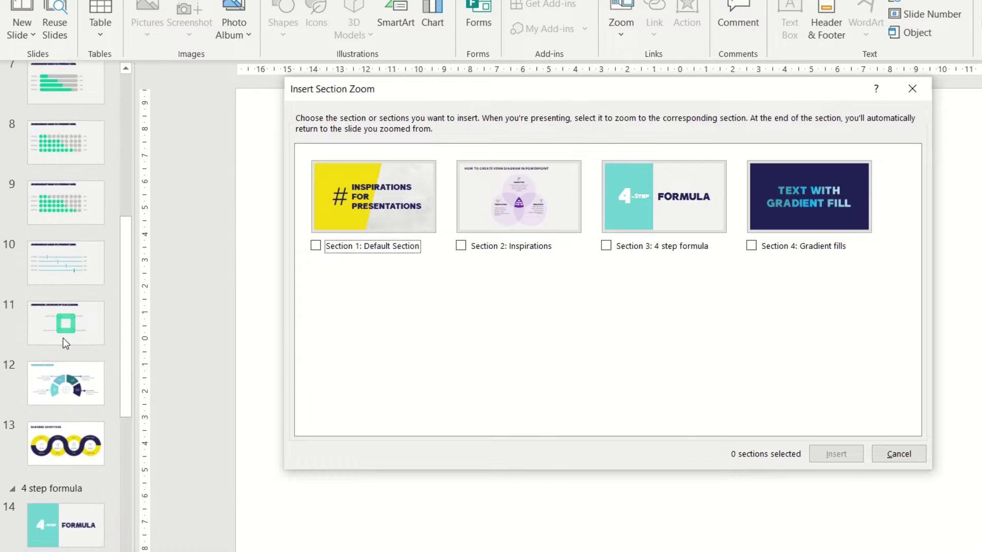
pyautogui.scroll(-3, 63, 338)
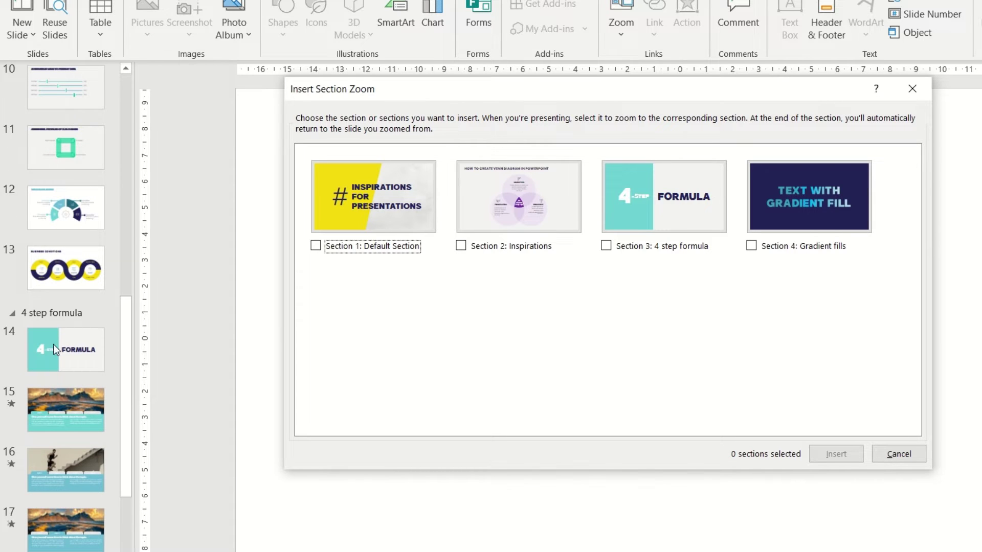
pyautogui.scroll(-1, 82, 336)
pyautogui.scroll(-3, 86, 352)
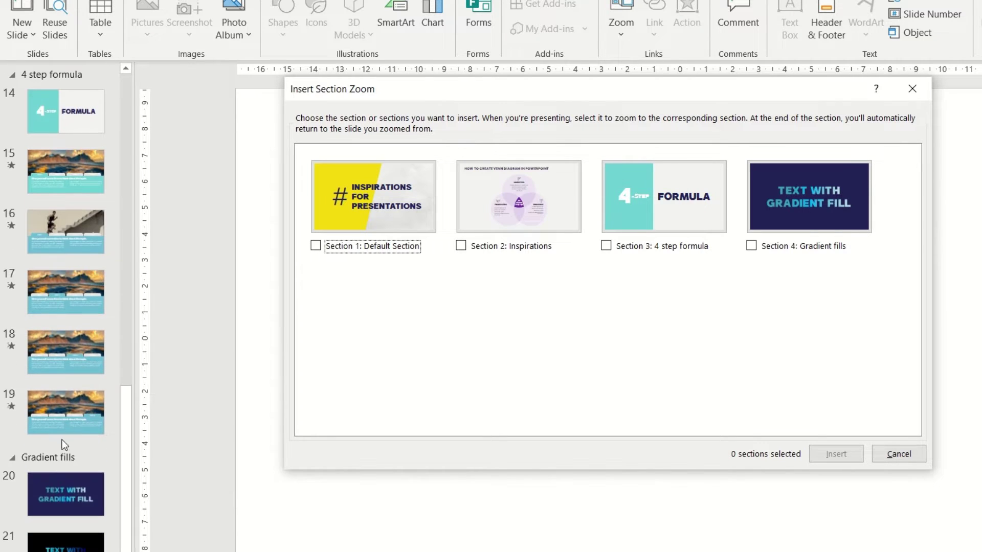
pyautogui.scroll(1, 46, 402)
pyautogui.scroll(2, 44, 384)
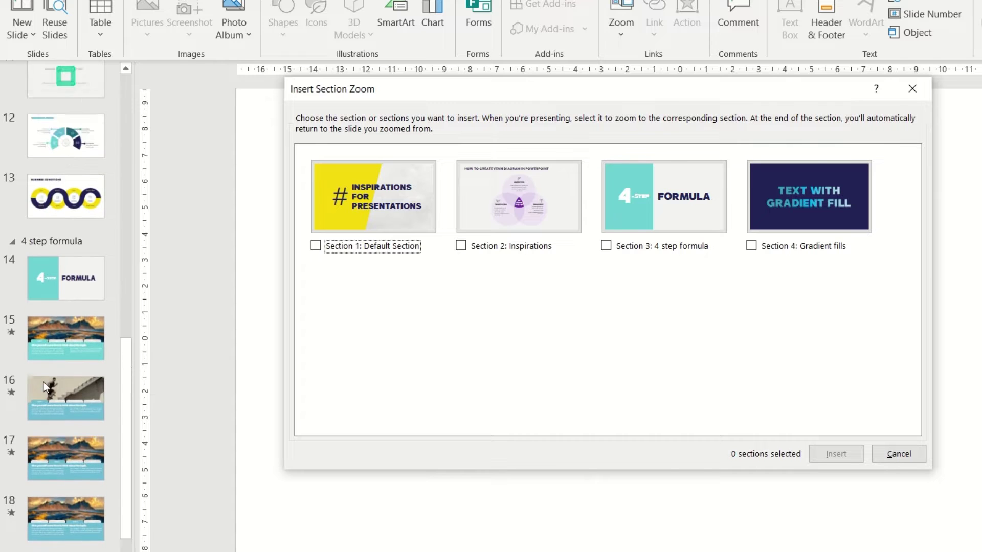
pyautogui.scroll(2, 42, 383)
pyautogui.scroll(2, 57, 353)
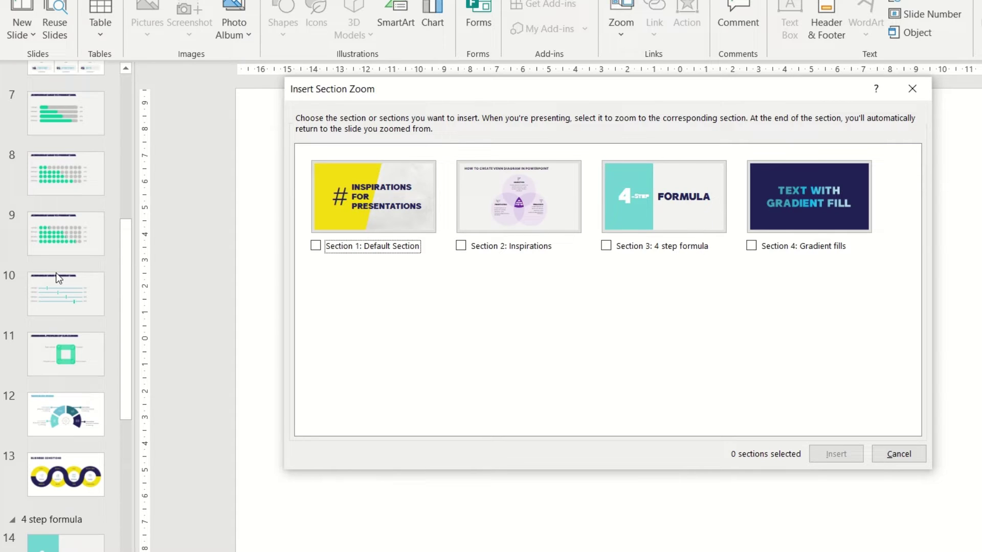
pyautogui.press('Escape')
# - Add a new section starting at slide 10, named 'Another section'
pyautogui.rightClick(65, 268)
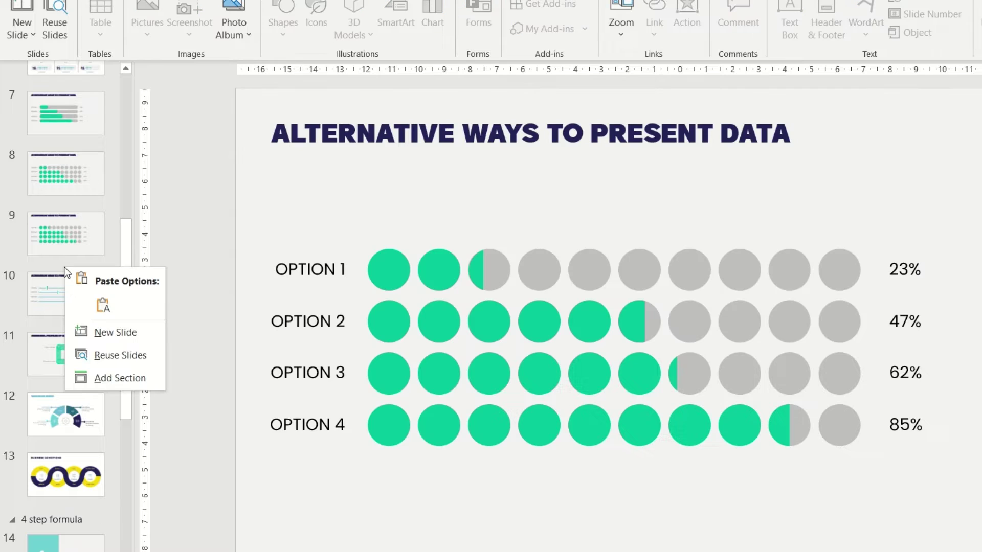
pyautogui.click(127, 377)
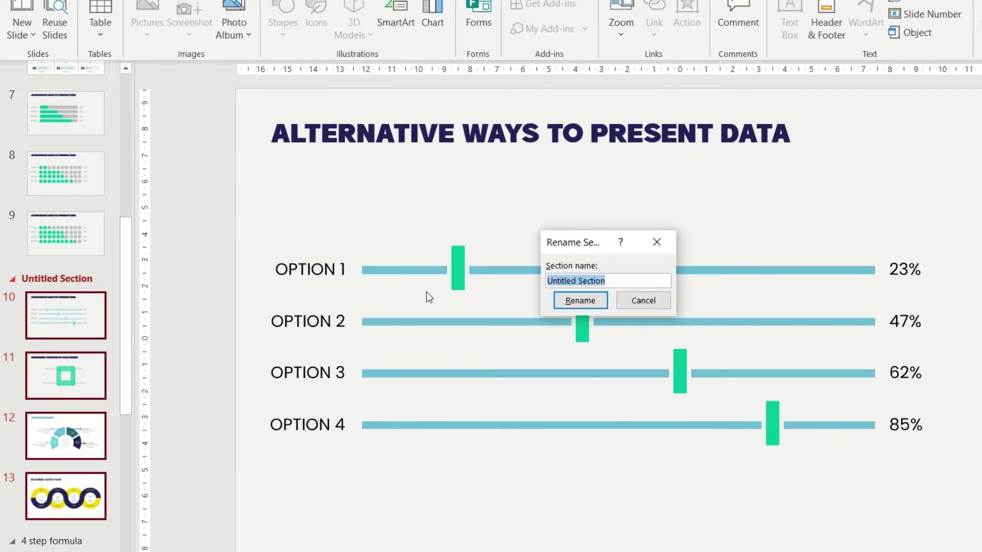
pyautogui.write('Another')
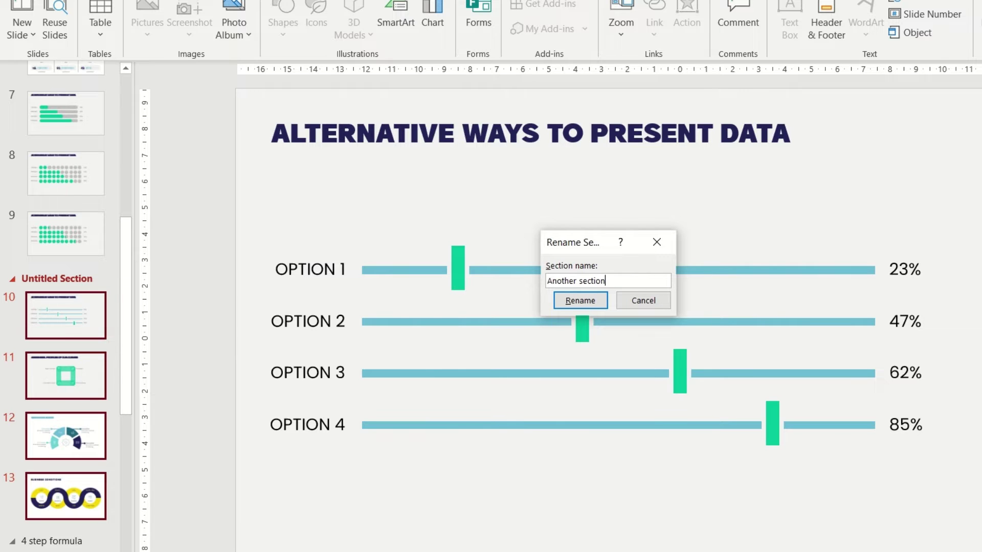
pyautogui.press('Return')
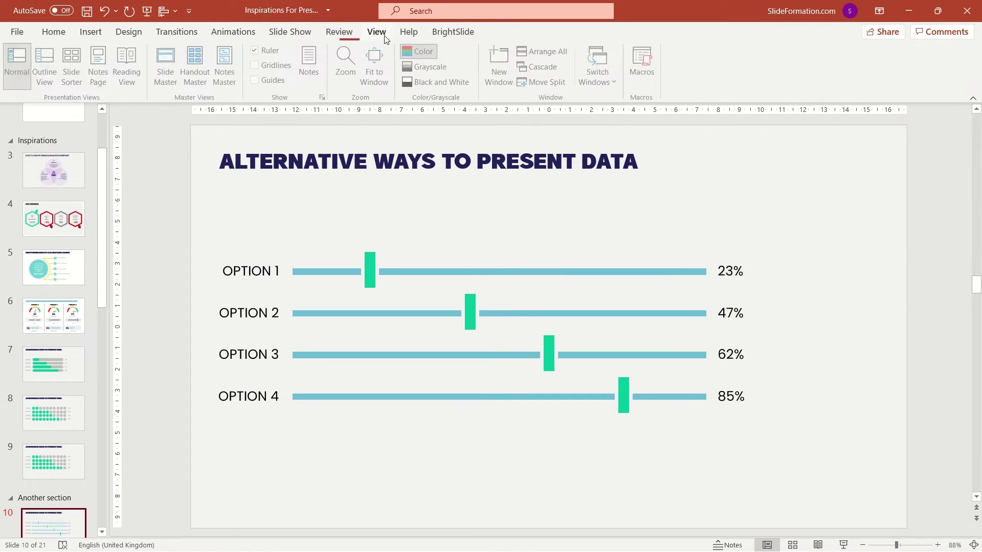
pyautogui.click(75, 63)
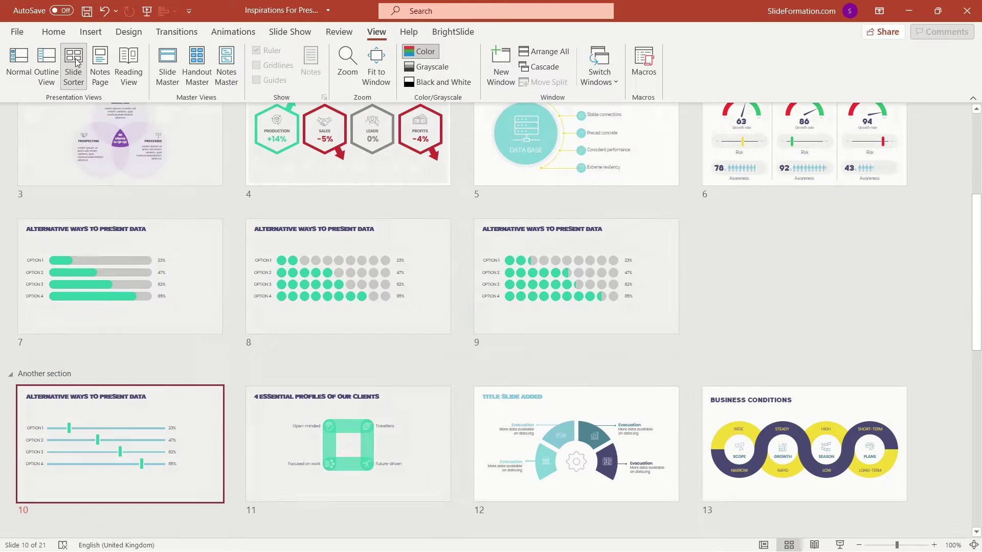
pyautogui.scroll(5, 228, 346)
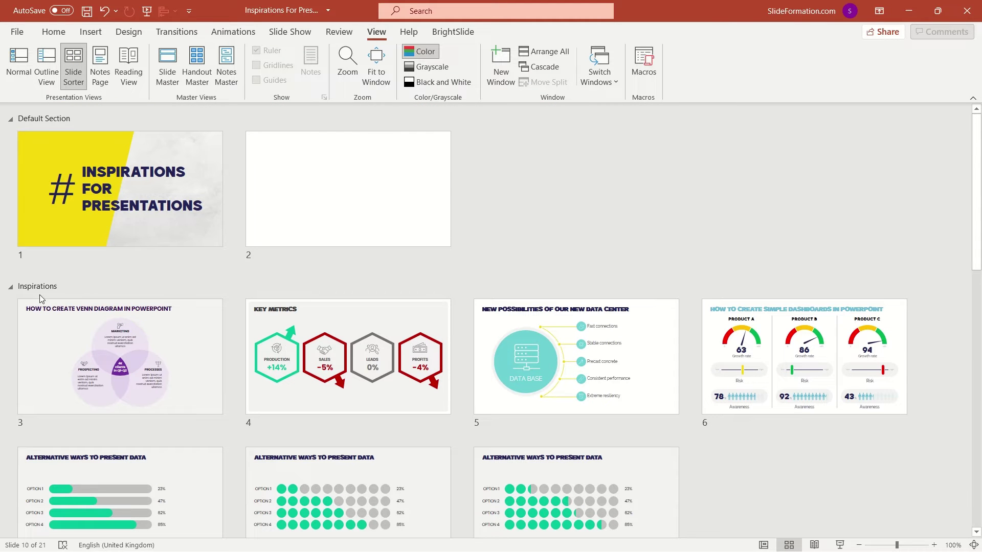
pyautogui.scroll(-5, 92, 292)
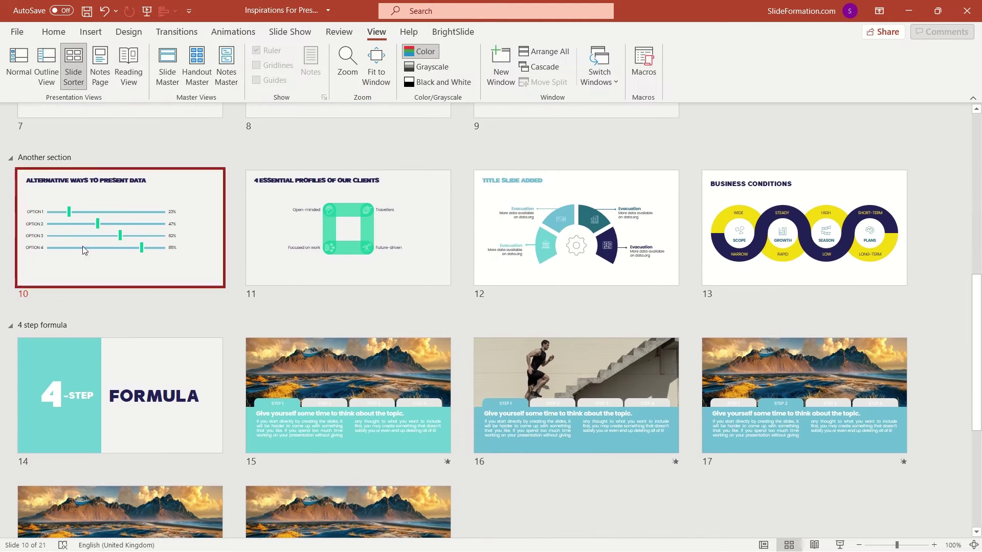
pyautogui.scroll(-3, 81, 251)
pyautogui.scroll(-1, 75, 313)
pyautogui.scroll(-2, 73, 339)
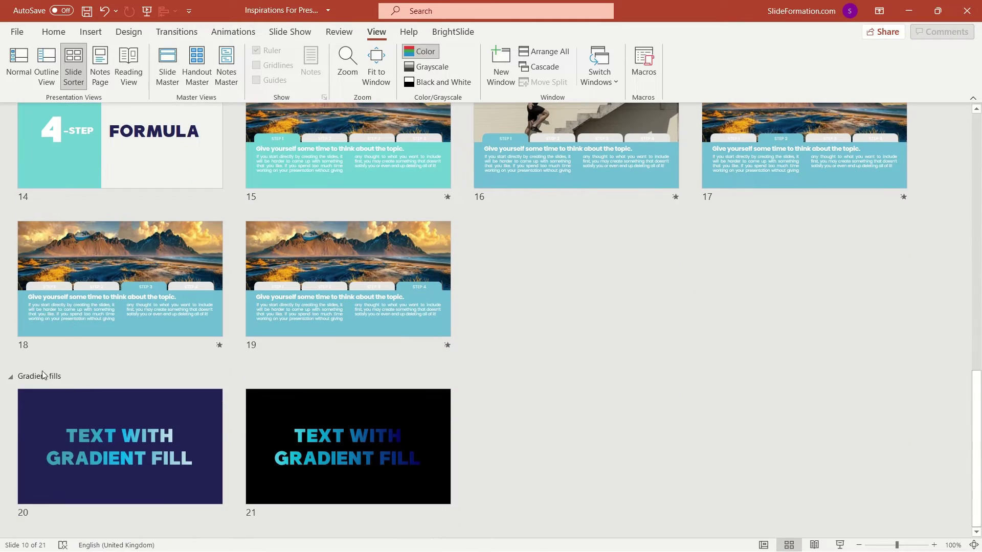
pyautogui.scroll(5, 50, 388)
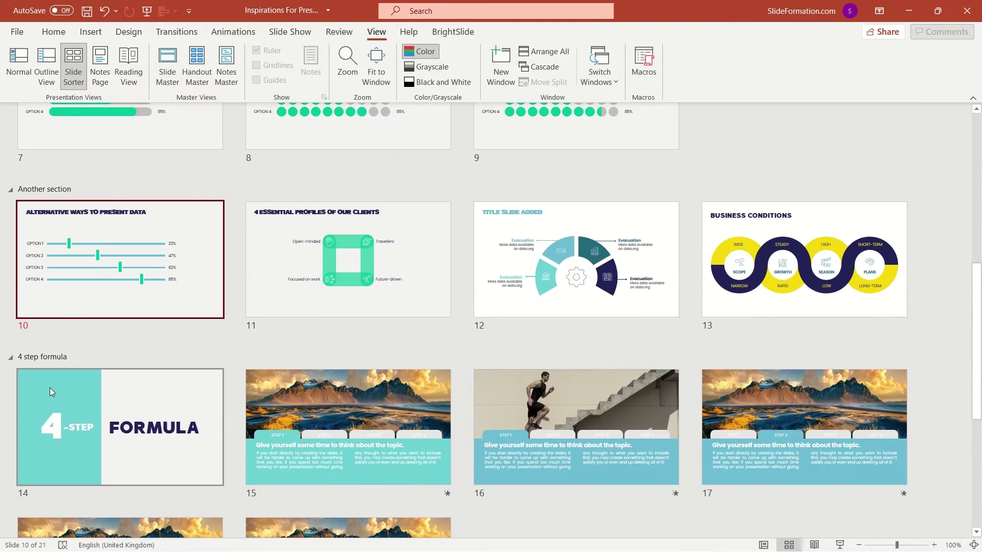
pyautogui.scroll(5, 50, 387)
pyautogui.scroll(3, 50, 388)
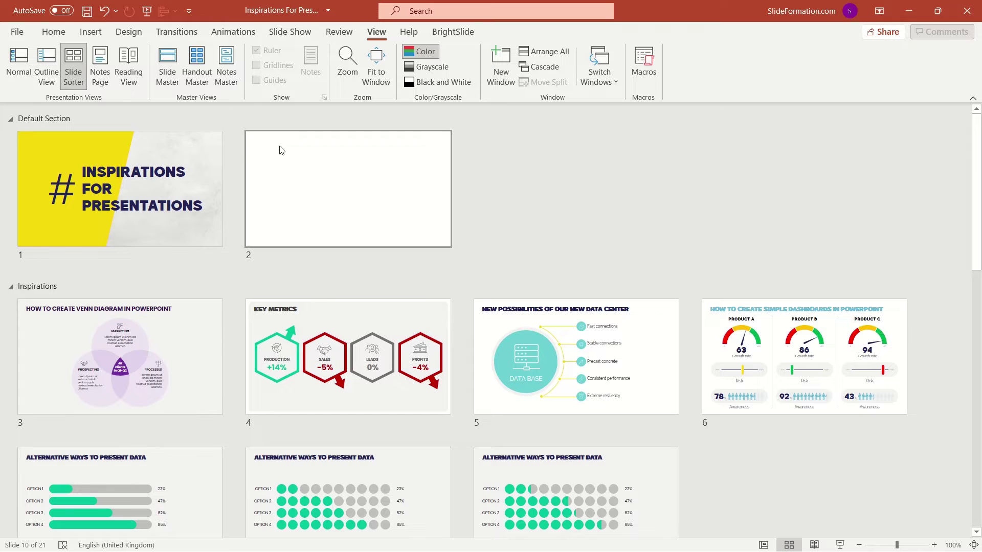
pyautogui.scroll(7, 454, 51)
pyautogui.click(377, 32)
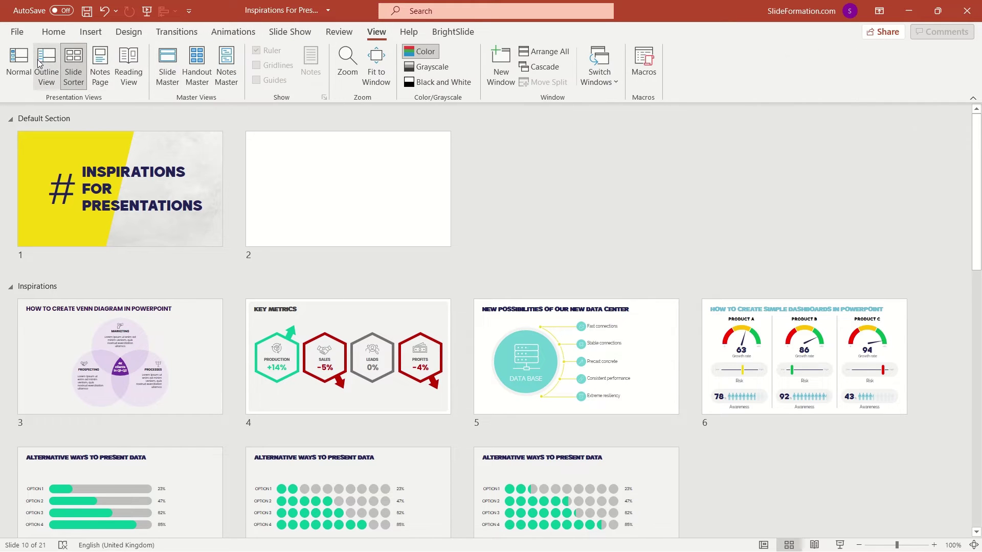
# - Insert section zooms for Inspirations, Another section, 4 step formula and Gradient fills
pyautogui.click(19, 66)
pyautogui.click(70, 202)
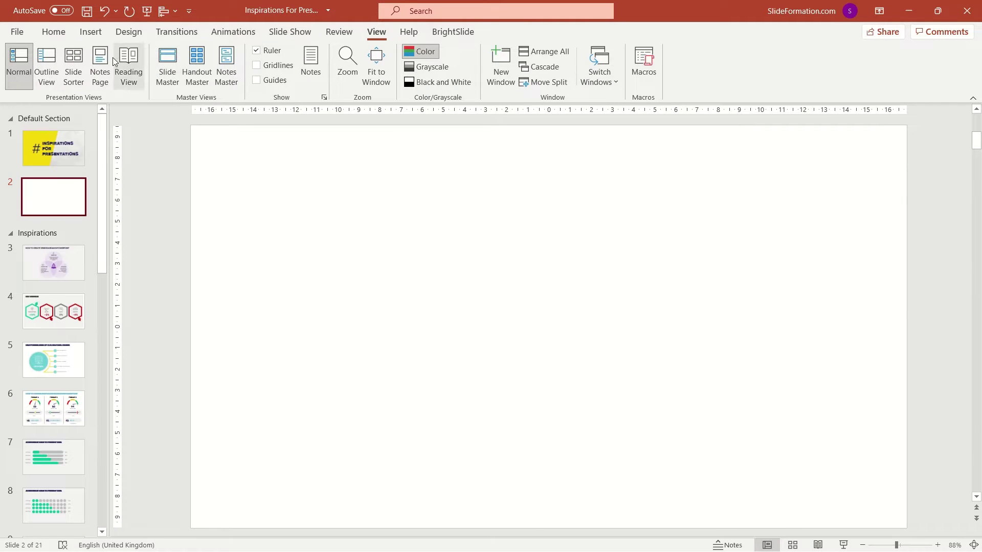
pyautogui.click(90, 32)
pyautogui.click(517, 96)
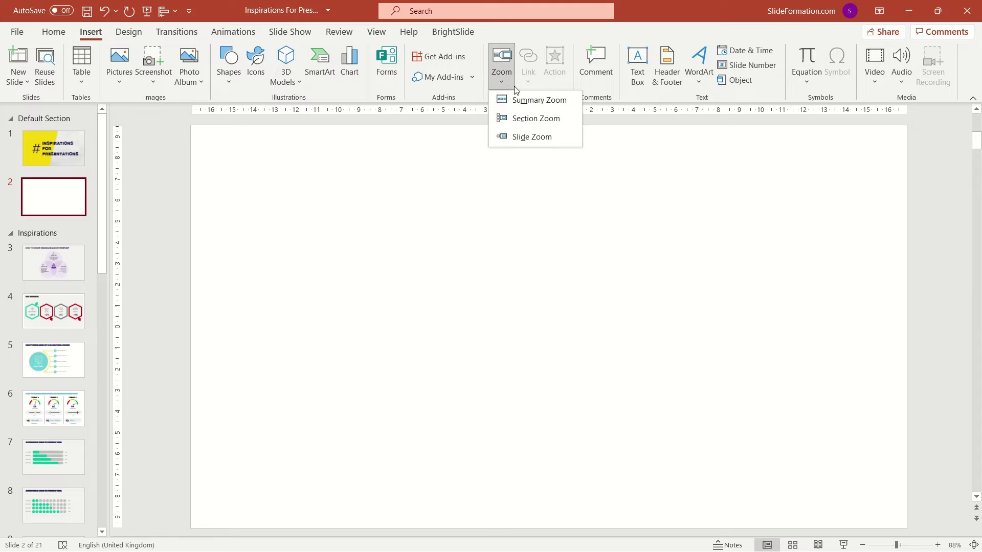
pyautogui.click(541, 126)
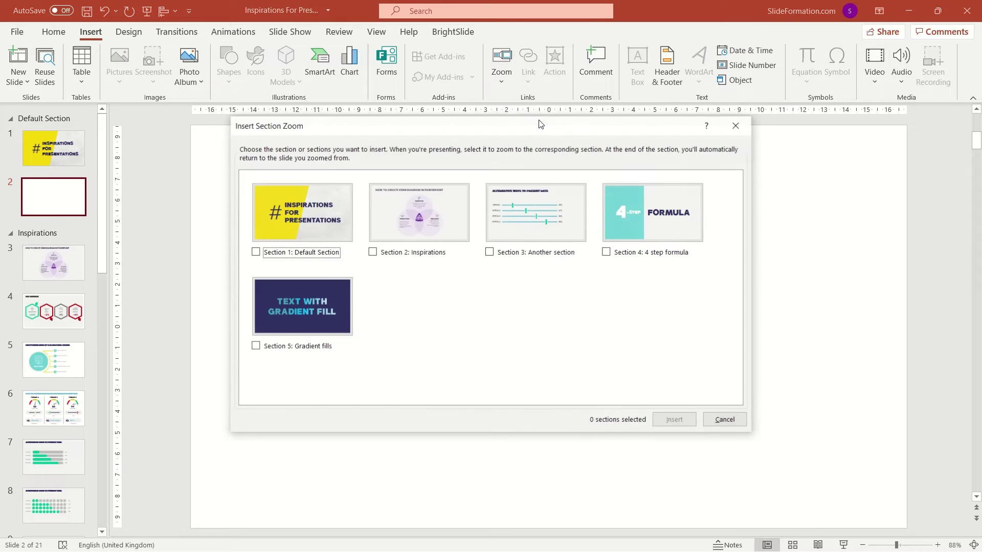
pyautogui.click(404, 253)
pyautogui.click(490, 255)
pyautogui.click(607, 253)
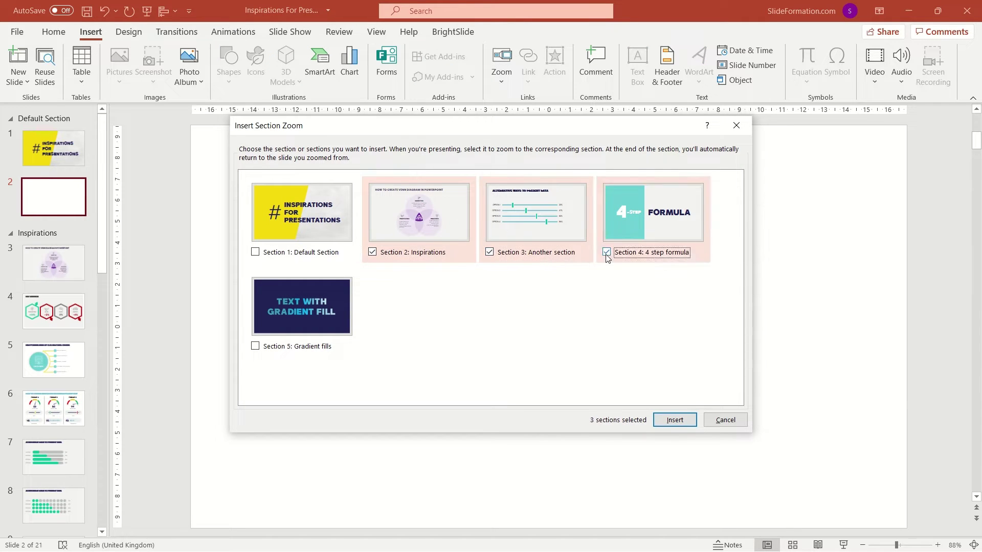
pyautogui.click(317, 350)
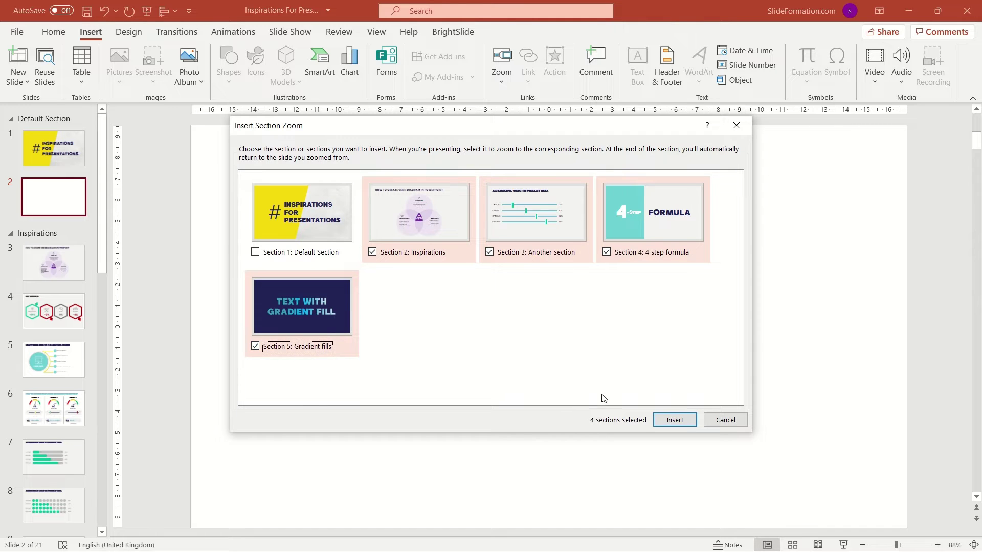
pyautogui.click(674, 420)
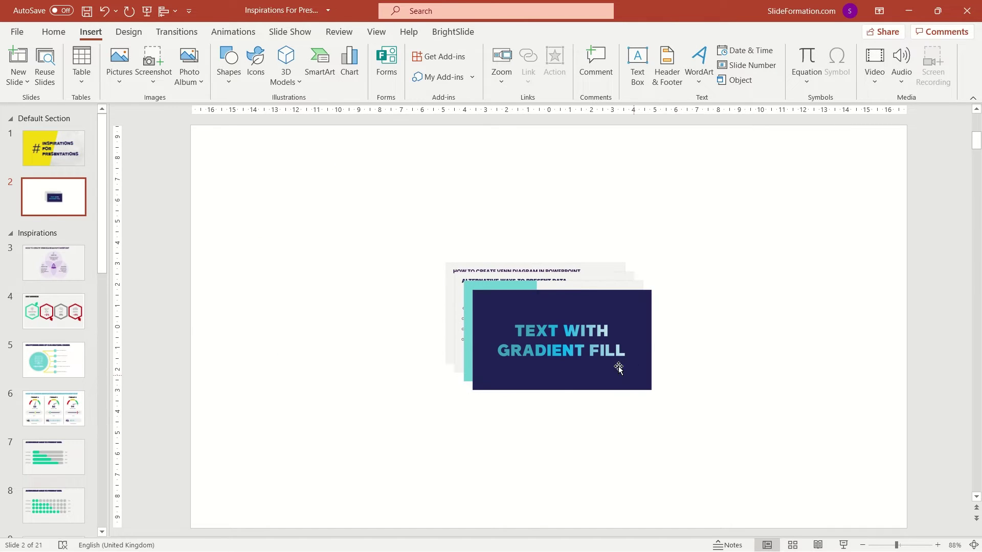
# - Spread the four section zooms apart and select them together
pyautogui.moveTo(618, 366); pyautogui.dragTo(727, 396)
pyautogui.moveTo(543, 338); pyautogui.dragTo(434, 375)
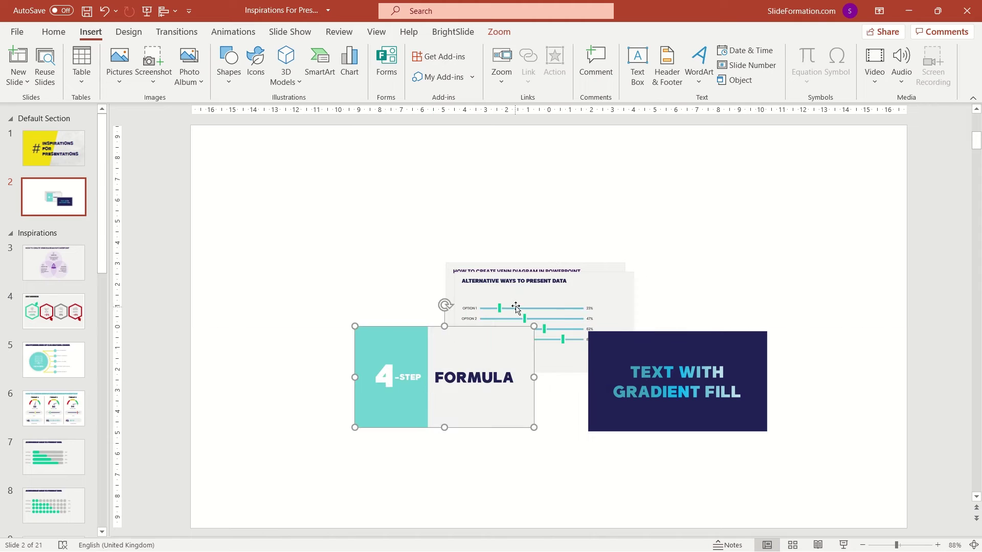
pyautogui.moveTo(522, 293)
pyautogui.mouseDown()
pyautogui.moveTo(638, 247)
pyautogui.moveTo(655, 220)
pyautogui.mouseUp()
pyautogui.moveTo(568, 269); pyautogui.dragTo(452, 223)
pyautogui.keyDown('shift'); pyautogui.click(686, 237); pyautogui.keyUp('shift')
pyautogui.keyDown('shift'); pyautogui.click(665, 354); pyautogui.keyUp('shift')
pyautogui.keyDown('shift'); pyautogui.click(398, 389); pyautogui.keyUp('shift')
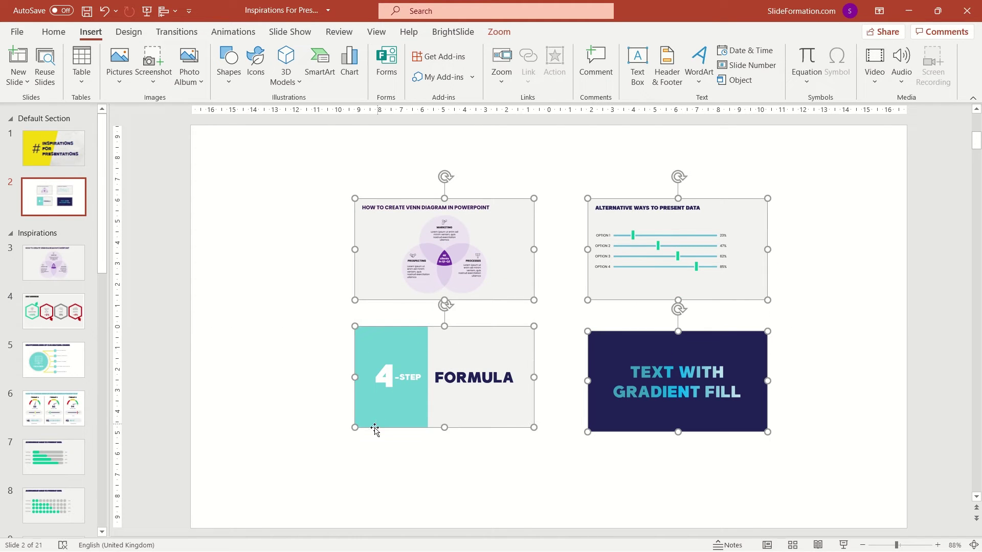
# - Enlarge the zooms and place them in the four corners of a grid
pyautogui.moveTo(355, 427); pyautogui.dragTo(312, 451)
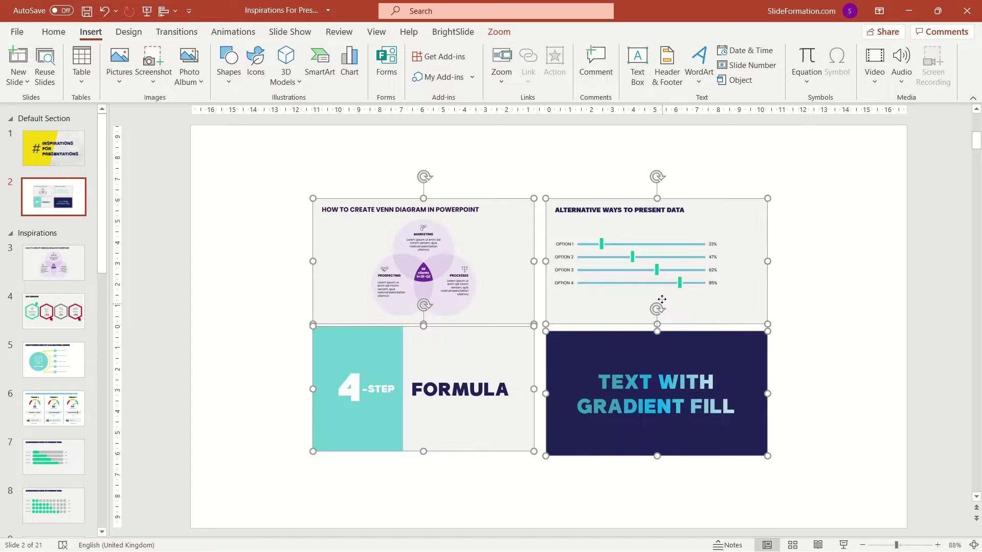
pyautogui.moveTo(768, 198); pyautogui.dragTo(843, 156)
pyautogui.moveTo(405, 210); pyautogui.dragTo(307, 190)
pyautogui.moveTo(392, 368); pyautogui.dragTo(290, 407)
pyautogui.moveTo(615, 422); pyautogui.dragTo(607, 455)
pyautogui.moveTo(637, 270); pyautogui.dragTo(626, 261)
# - Select all four zooms, nudge them into place, and group them
pyautogui.keyDown('shift'); pyautogui.click(485, 354); pyautogui.keyUp('shift')
pyautogui.keyDown('shift'); pyautogui.click(493, 254); pyautogui.keyUp('shift')
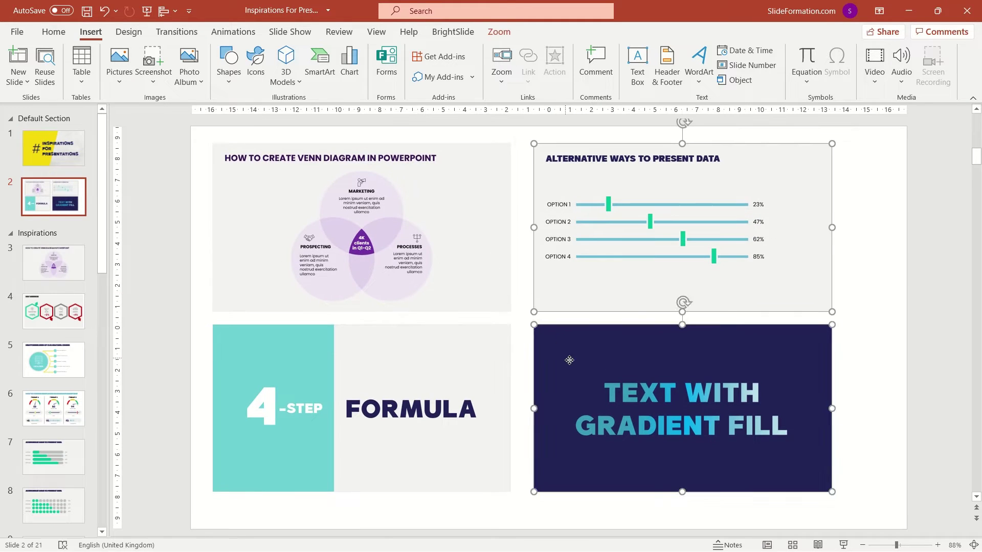
pyautogui.moveTo(568, 358)
pyautogui.mouseDown()
pyautogui.moveTo(576, 363)
pyautogui.moveTo(567, 363)
pyautogui.mouseUp()
pyautogui.keyDown('shift'); pyautogui.click(481, 285); pyautogui.keyUp('shift')
pyautogui.keyDown('shift'); pyautogui.click(480, 352); pyautogui.keyUp('shift')
pyautogui.hotkey('ctrl', 'g')
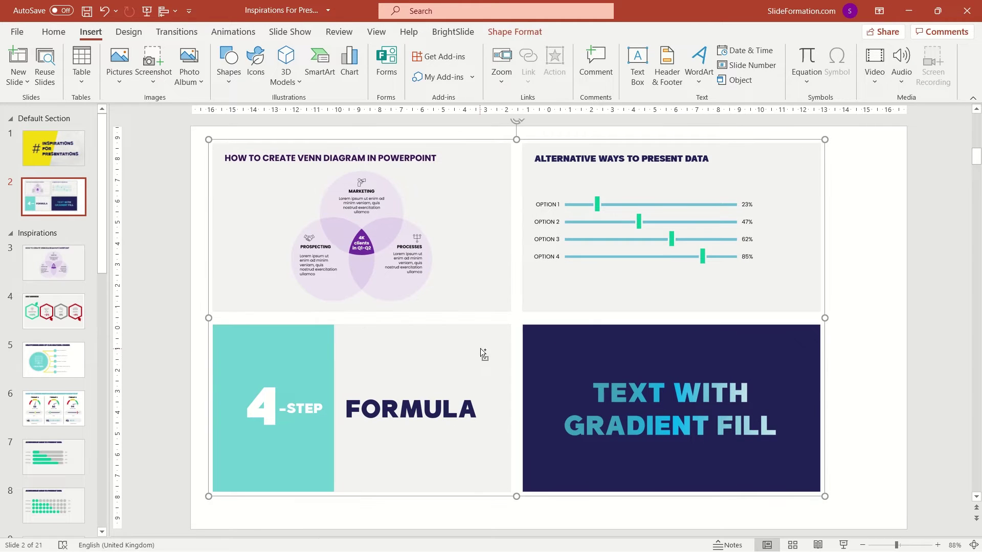
# - Centre the grouped zooms horizontally and vertically on the slide
pyautogui.click(514, 32)
pyautogui.click(862, 51)
pyautogui.click(878, 87)
pyautogui.click(863, 52)
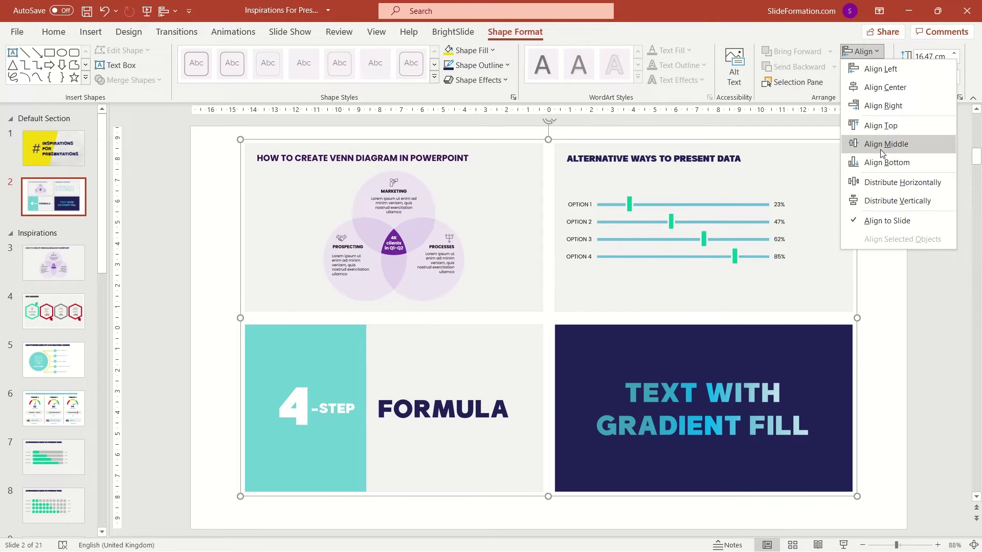
pyautogui.click(878, 145)
# - Check the Venn diagram zoom's settings and start the slide show from slide 2
pyautogui.click(895, 336)
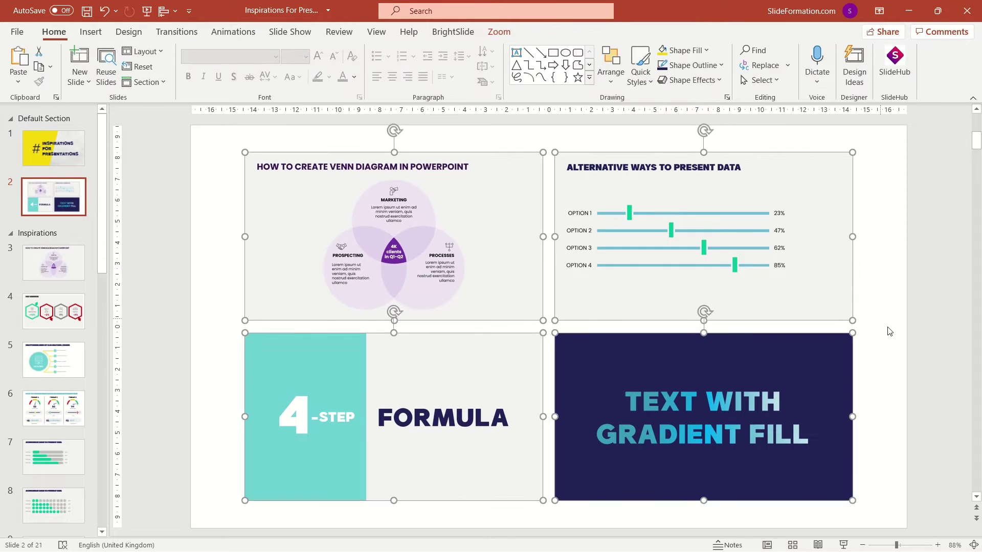
pyautogui.click(484, 220)
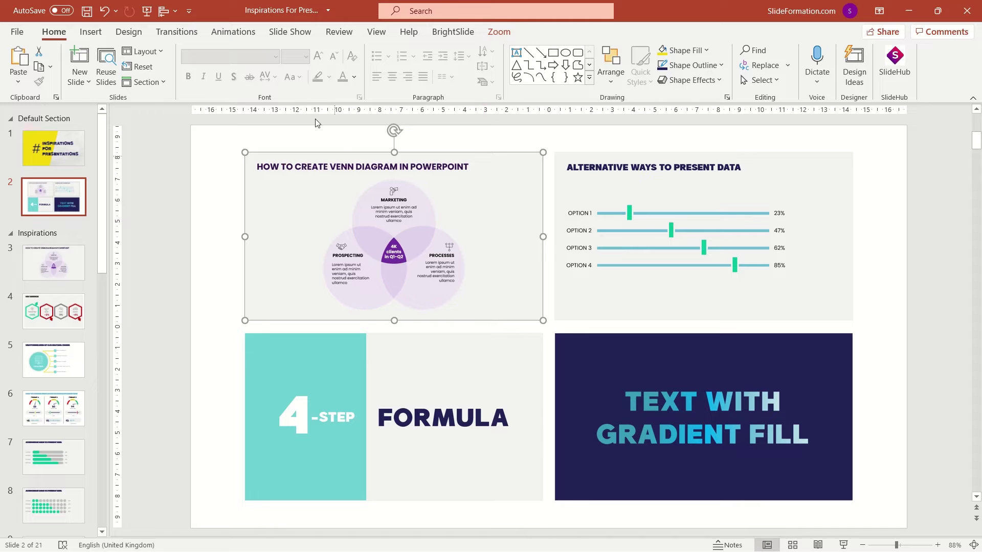
pyautogui.click(499, 32)
pyautogui.click(172, 179)
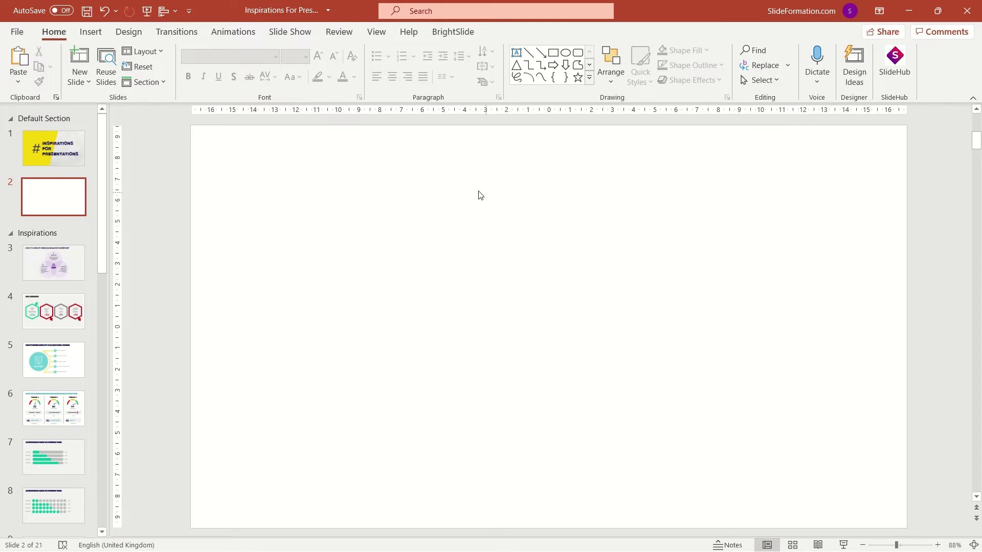
# - Insert a Summary Zoom including slides 3, 8 and 12, excluding slides 10 and 20
pyautogui.click(91, 31)
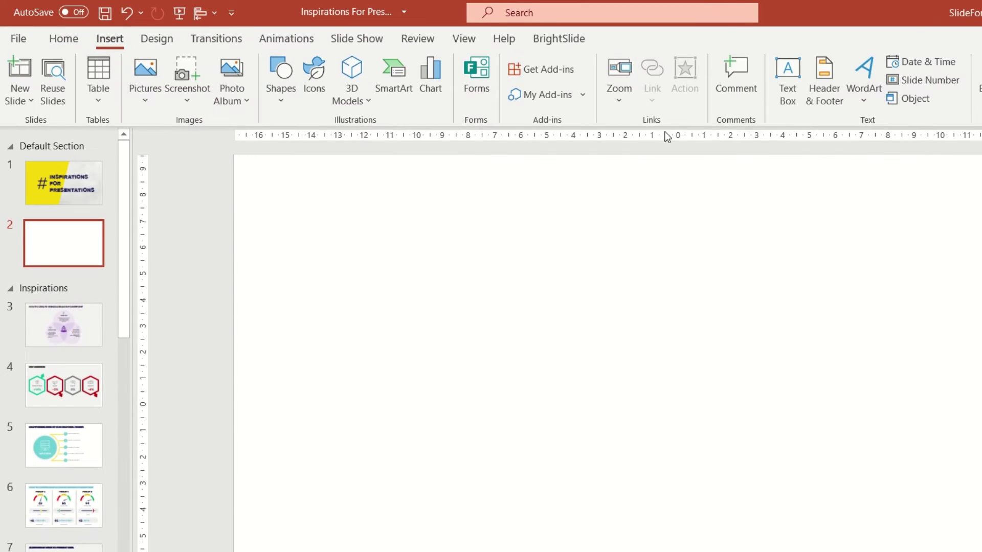
pyautogui.click(547, 90)
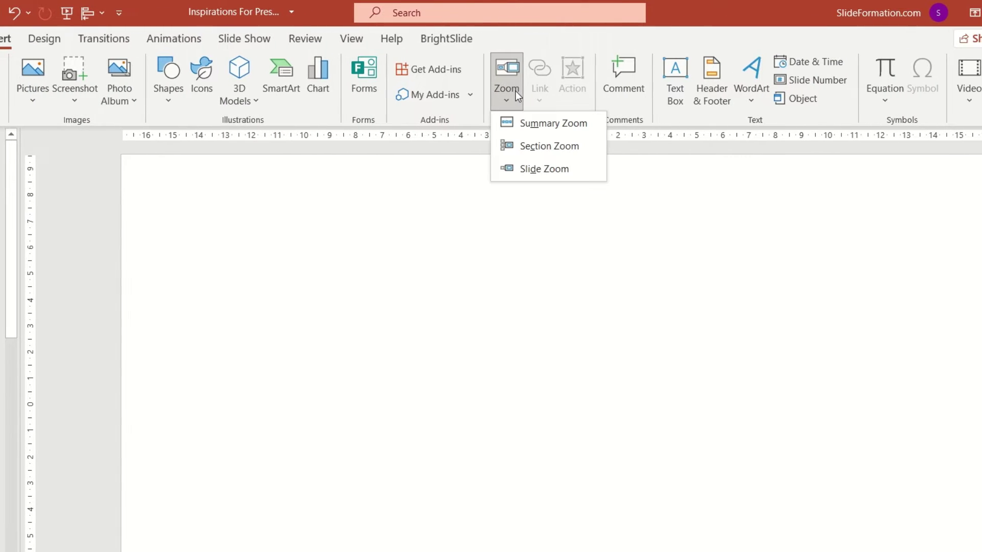
pyautogui.click(550, 128)
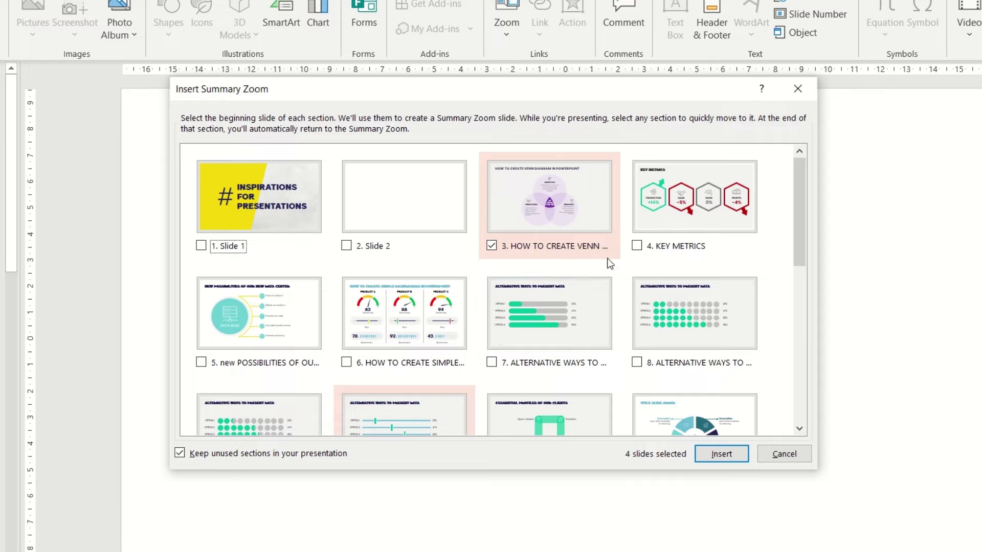
pyautogui.scroll(-1, 555, 296)
pyautogui.scroll(-1, 545, 315)
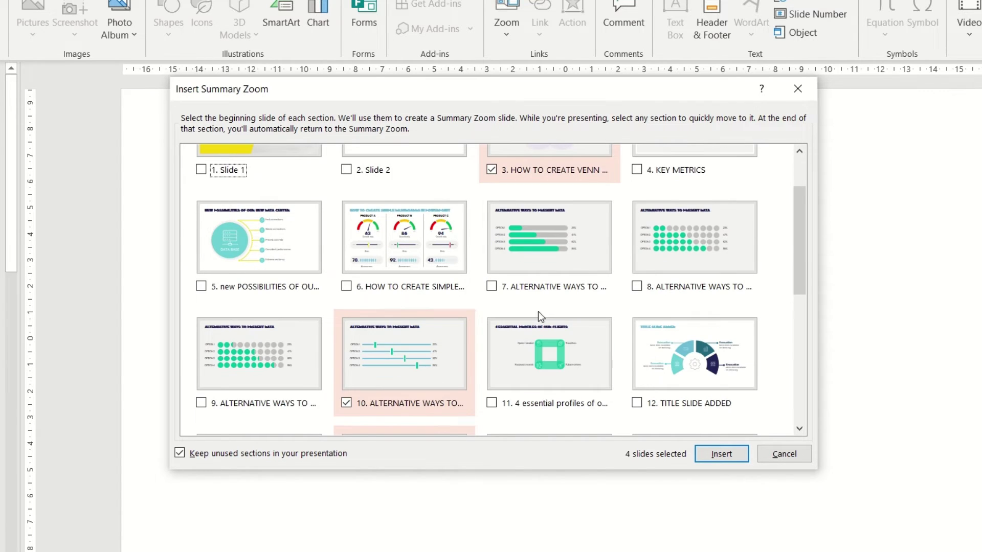
pyautogui.scroll(-1, 538, 325)
pyautogui.scroll(-1, 556, 342)
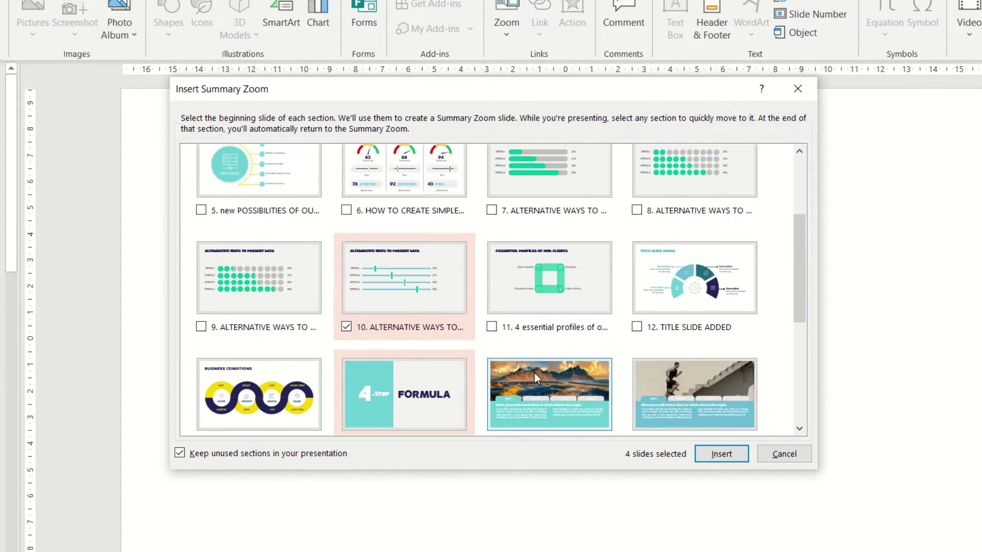
pyautogui.click(347, 327)
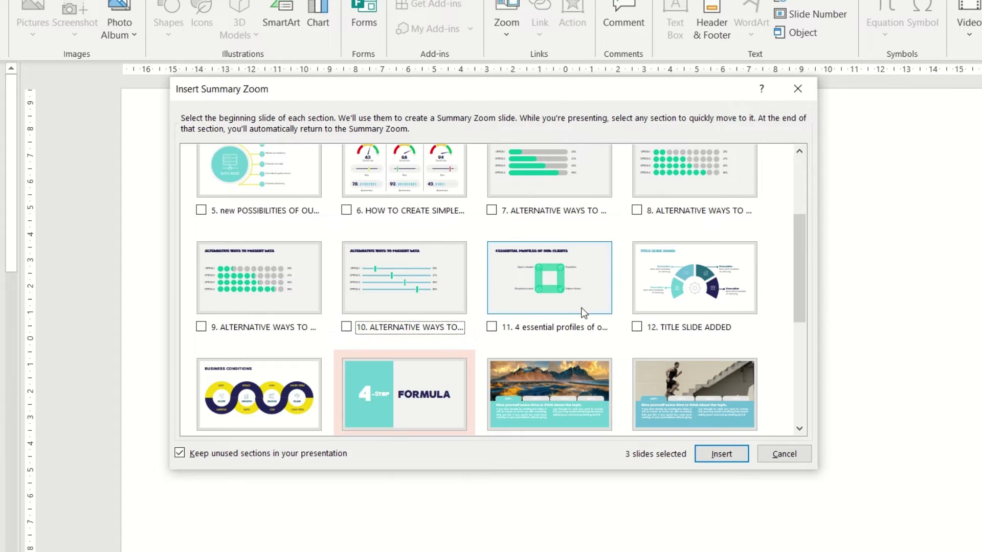
pyautogui.click(670, 292)
pyautogui.scroll(2, 667, 312)
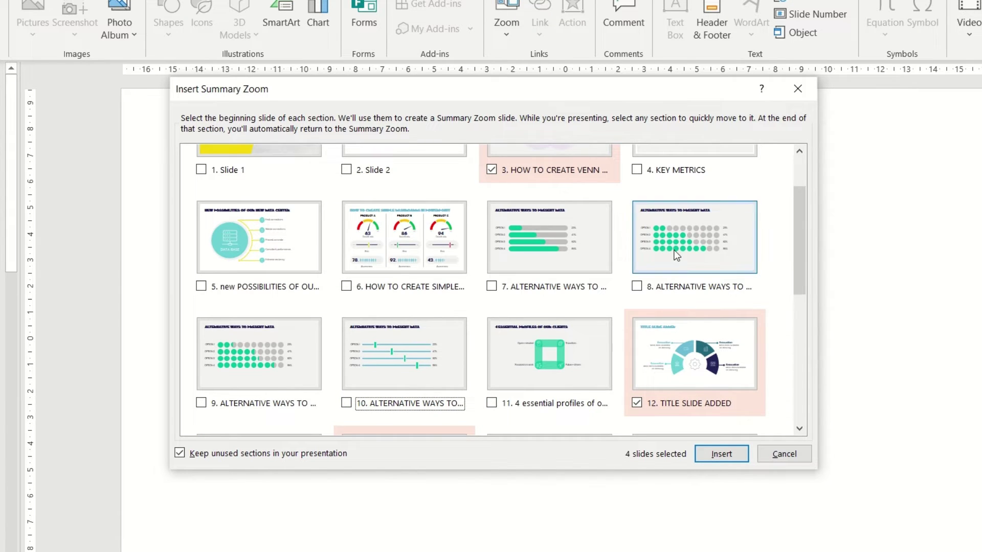
pyautogui.click(631, 288)
pyautogui.scroll(2, 610, 378)
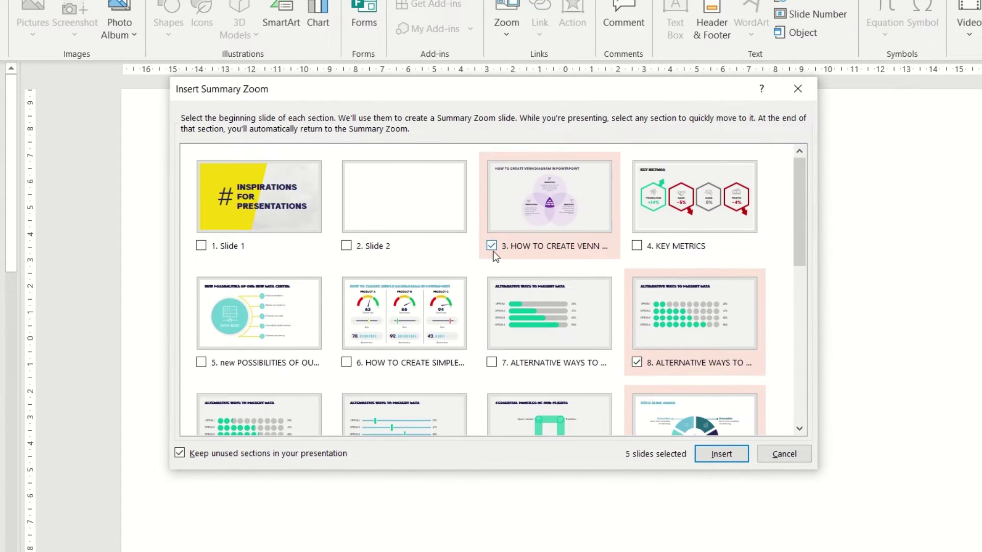
pyautogui.click(492, 246)
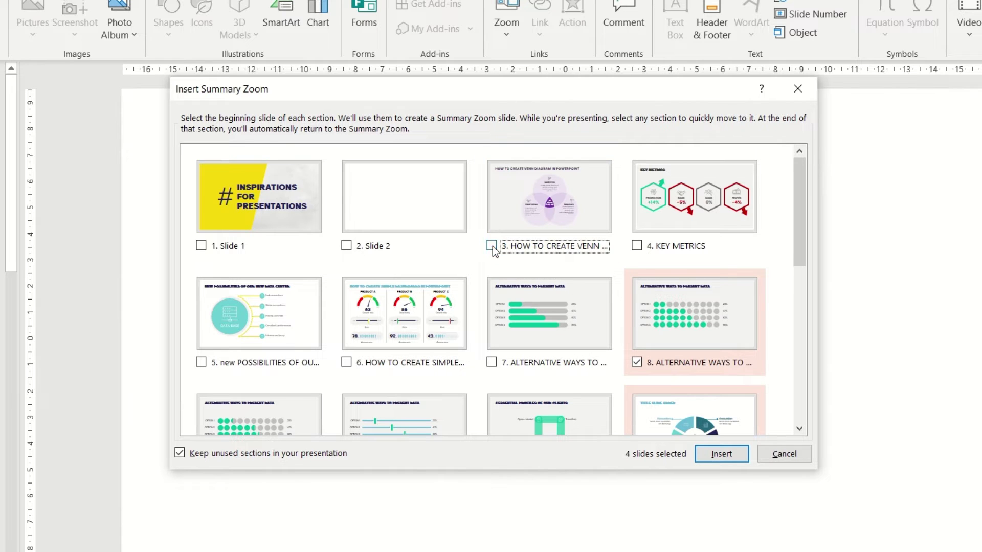
pyautogui.click(523, 244)
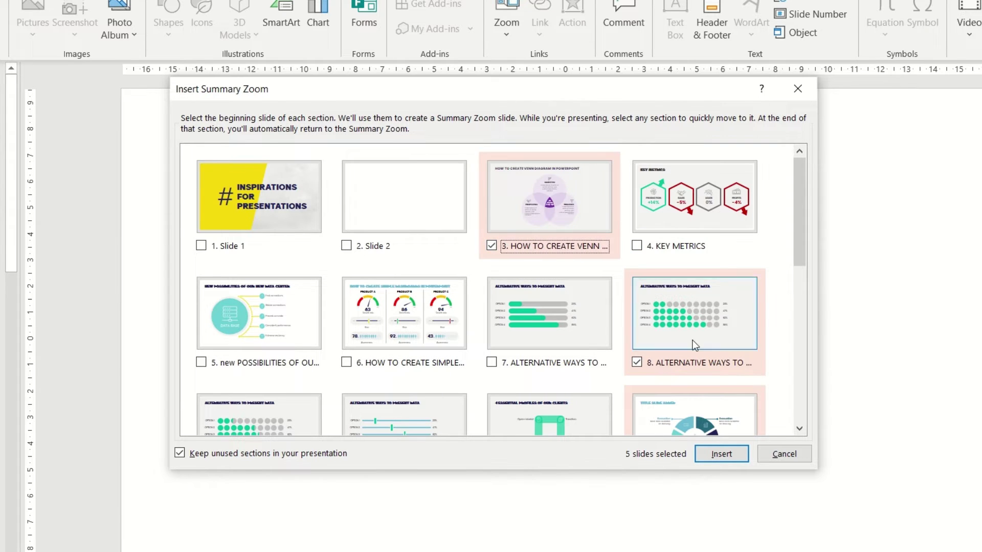
pyautogui.scroll(-1, 654, 357)
pyautogui.scroll(-2, 646, 364)
pyautogui.scroll(-2, 613, 365)
pyautogui.scroll(-1, 443, 374)
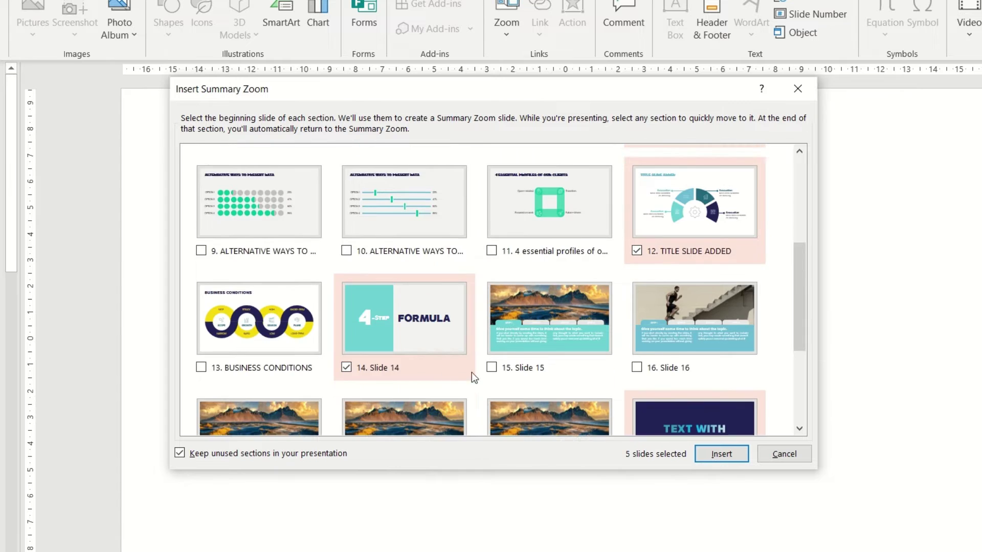
pyautogui.scroll(-2, 472, 372)
pyautogui.click(636, 335)
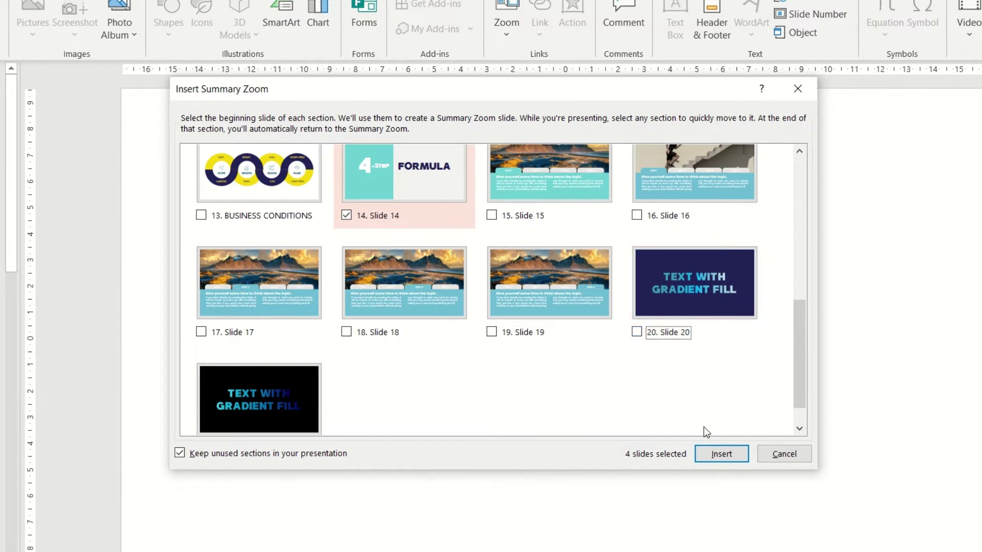
pyautogui.click(721, 454)
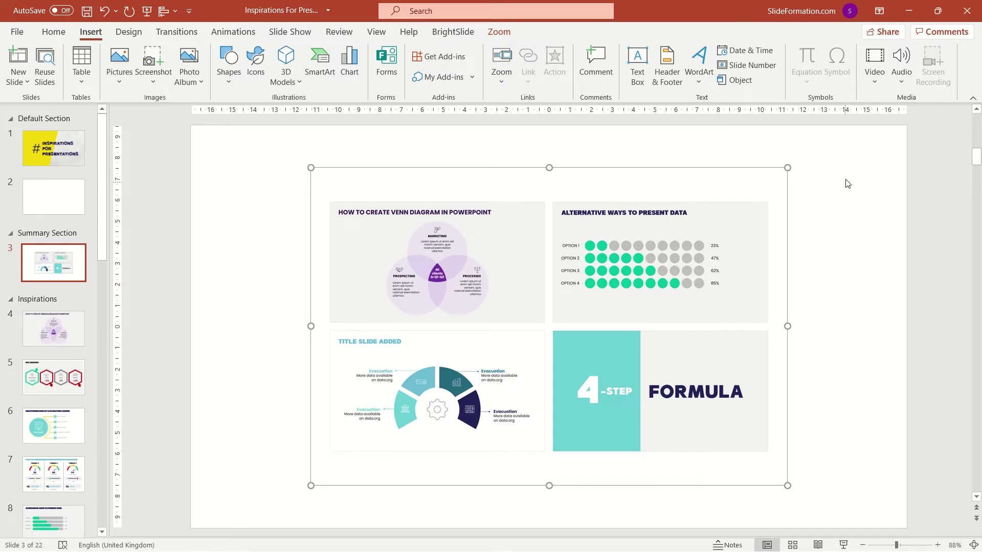
# - Enlarge the summary zoom grid from two corners, centre it, and play from slide 3
pyautogui.moveTo(786, 168)
pyautogui.mouseDown()
pyautogui.moveTo(868, 138)
pyautogui.moveTo(868, 121)
pyautogui.mouseUp()
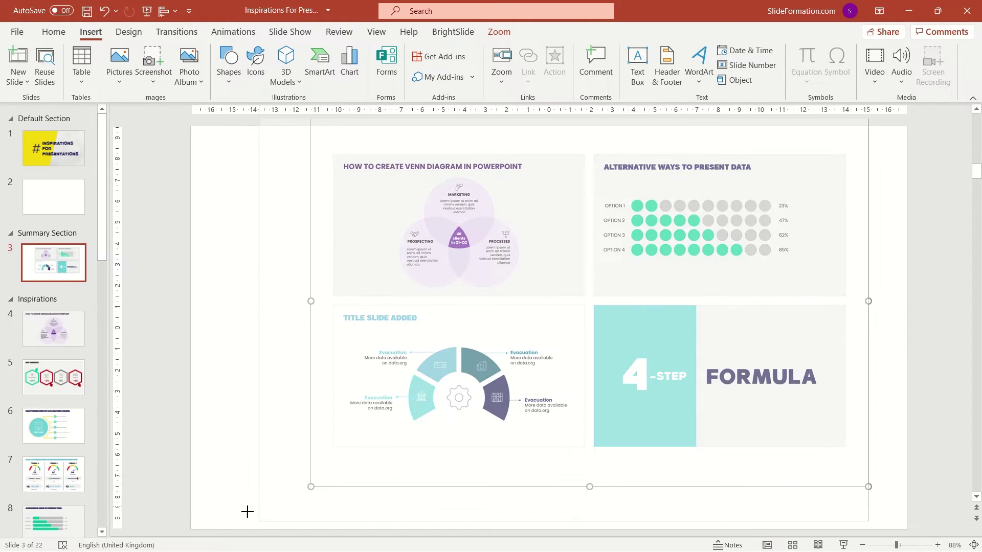
pyautogui.moveTo(309, 484); pyautogui.dragTo(243, 531)
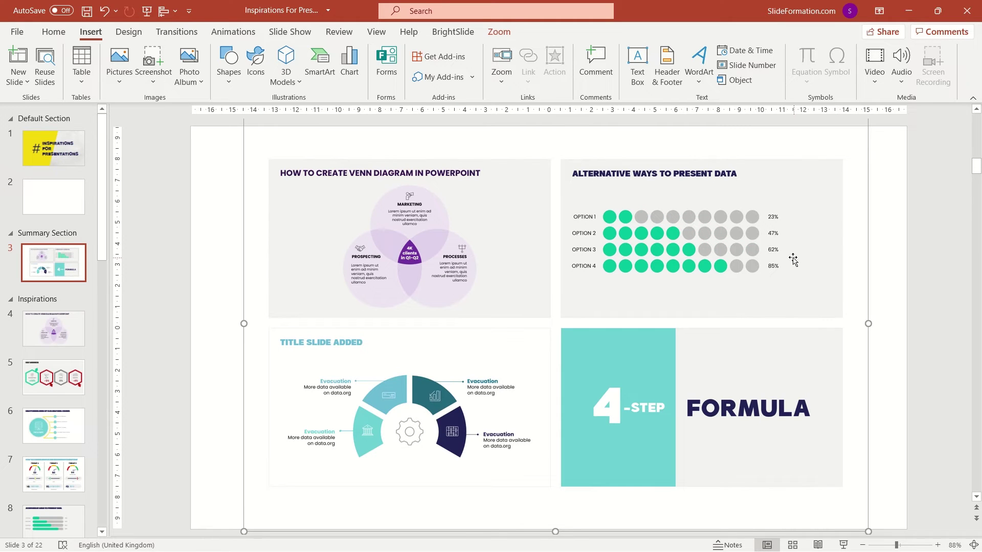
pyautogui.click(693, 247)
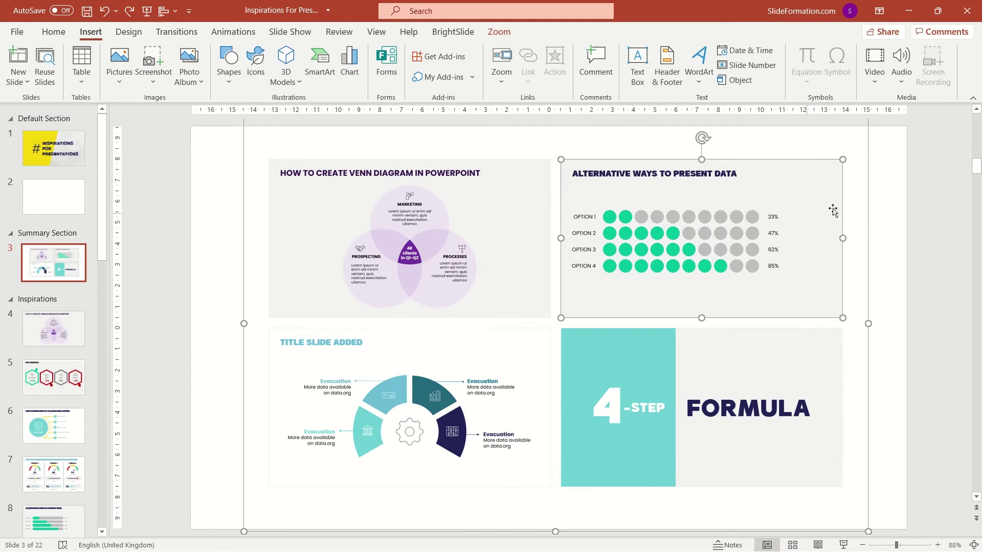
pyautogui.moveTo(867, 209); pyautogui.dragTo(860, 218)
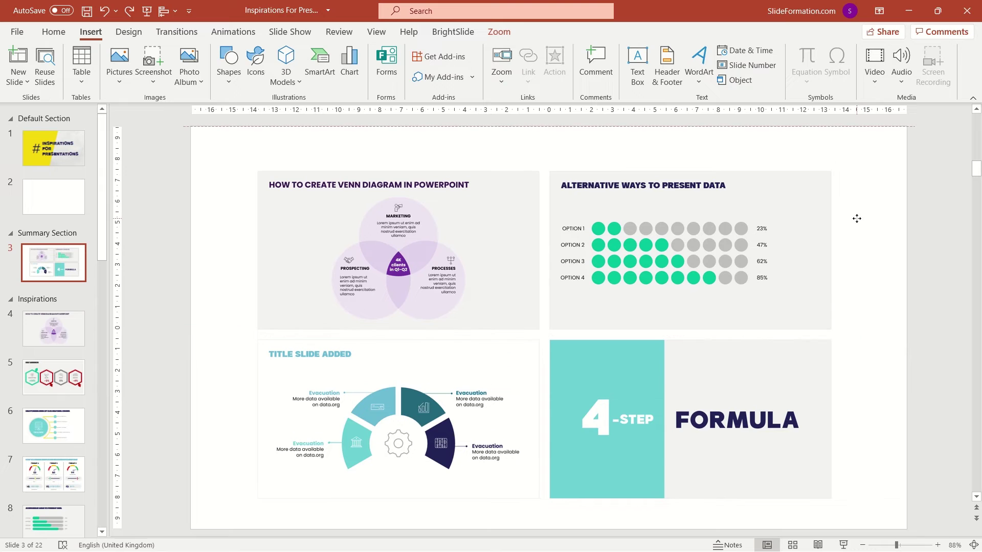
pyautogui.click(898, 277)
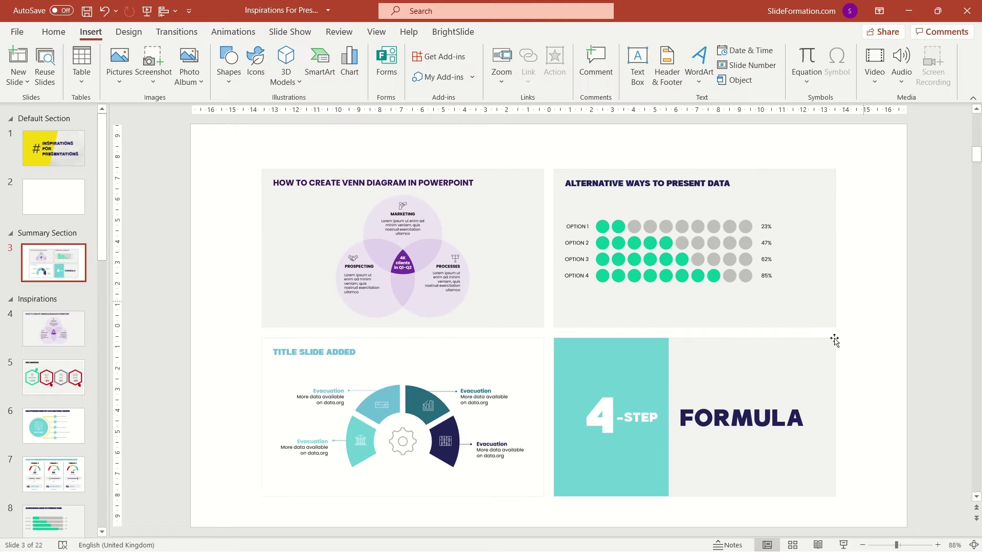
pyautogui.hotkey('shift', 'F5')
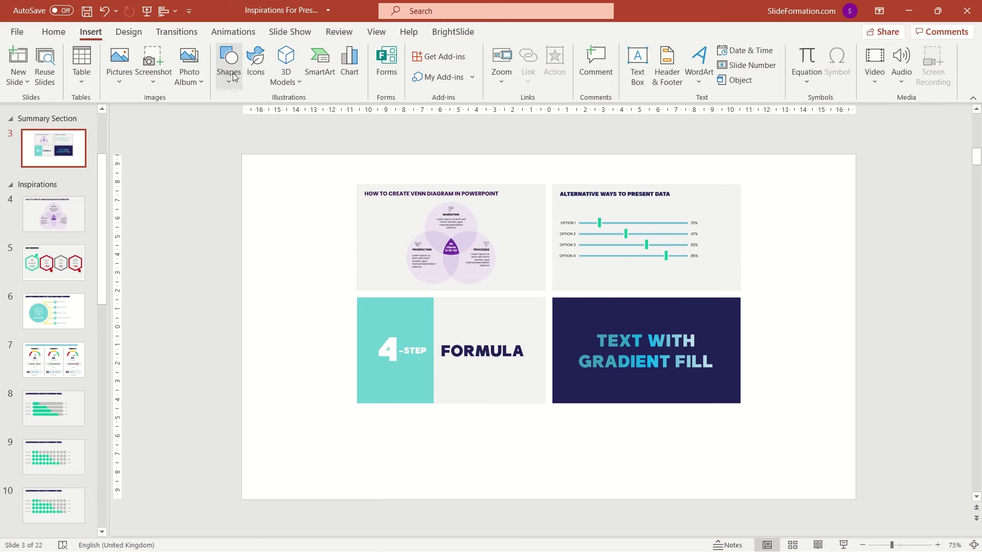
# - Draw a rounded rectangle below the thumbnails labelled 'GO TO SLIDE 12'
pyautogui.click(228, 63)
pyautogui.click(283, 116)
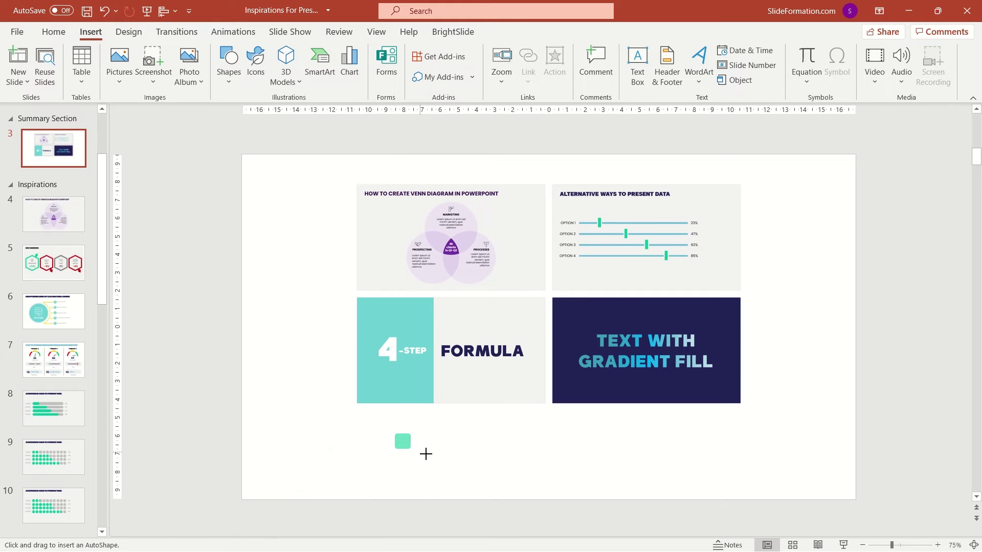
pyautogui.moveTo(425, 453)
pyautogui.mouseDown()
pyautogui.moveTo(513, 465)
pyautogui.moveTo(576, 458)
pyautogui.mouseUp()
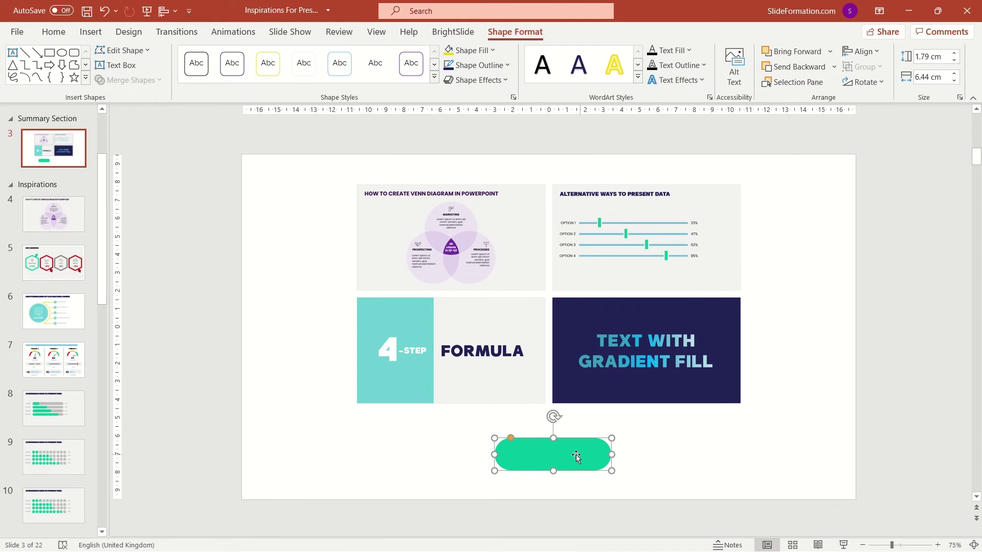
pyautogui.write('GO TO SLID')
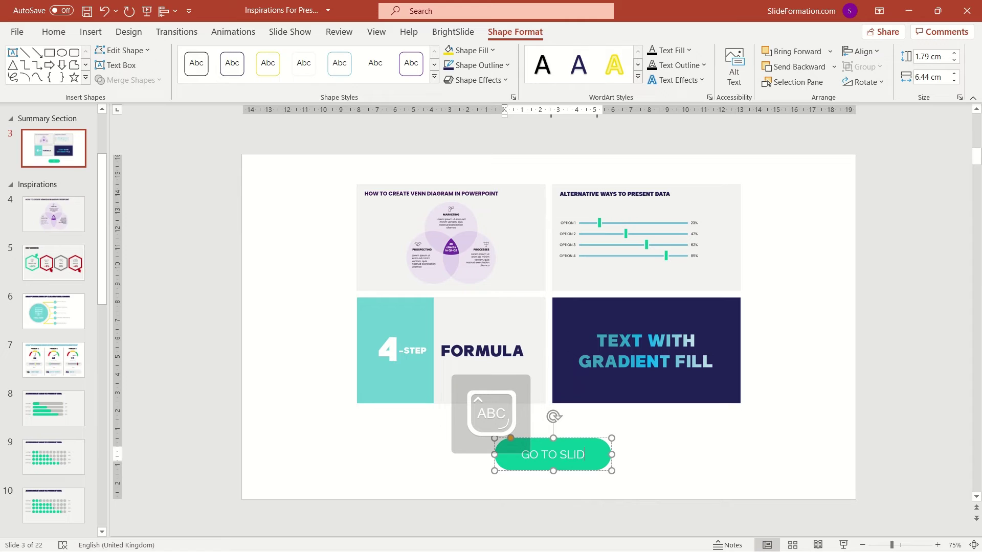
pyautogui.write('E 12')
pyautogui.click(657, 445)
pyautogui.click(611, 453)
pyautogui.click(90, 33)
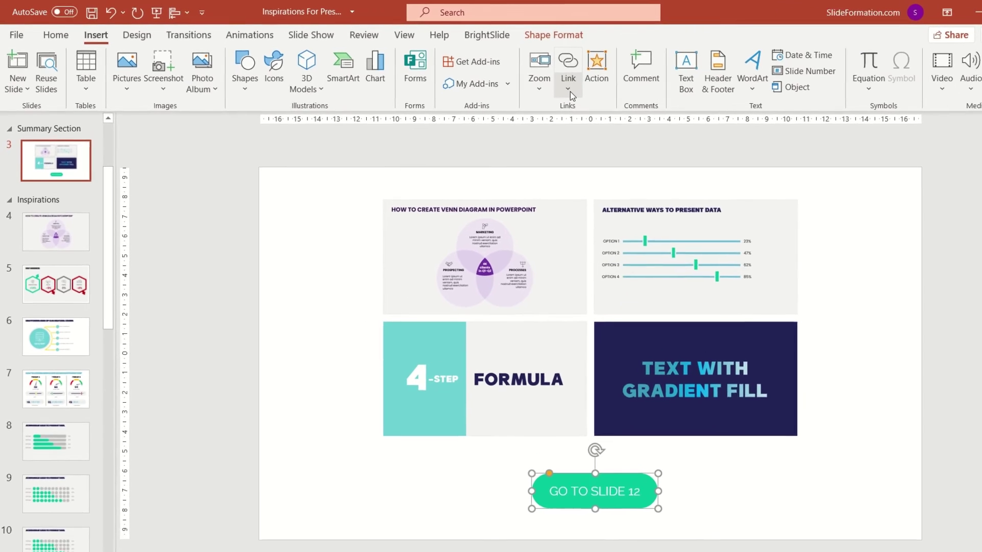
# - Hyperlink the GO TO SLIDE 12 button to slide 12, '4 essential profiles of our clients'
pyautogui.click(527, 81)
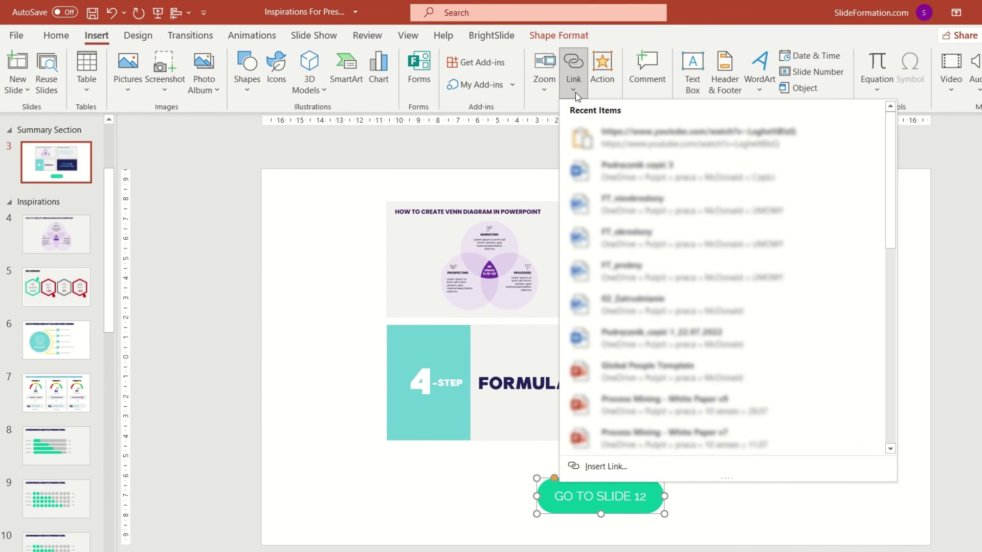
pyautogui.click(625, 466)
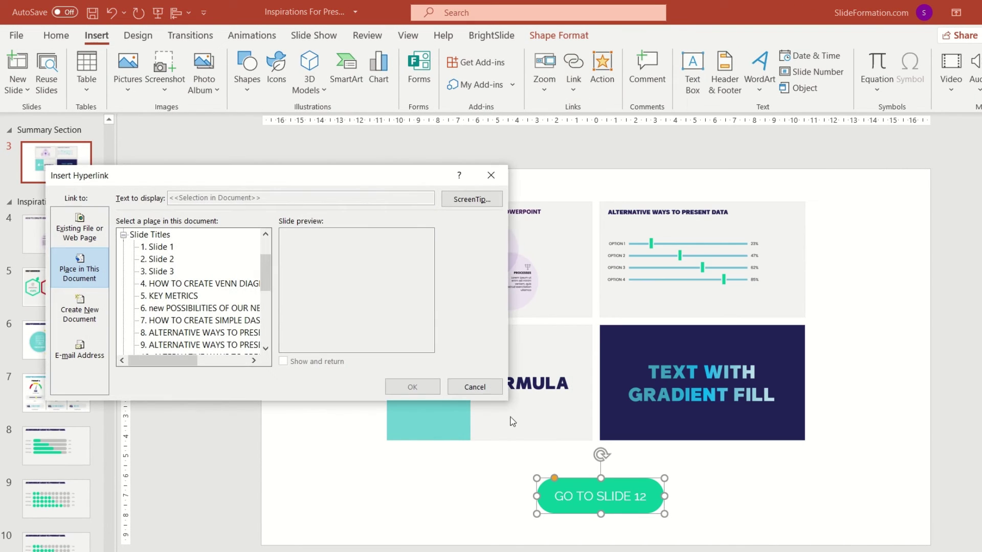
pyautogui.moveTo(263, 269); pyautogui.dragTo(267, 286)
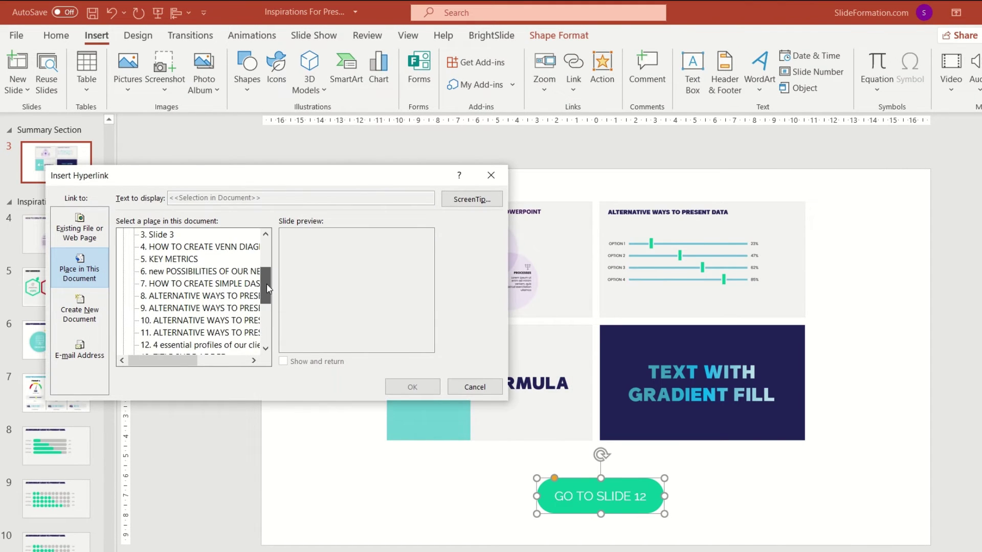
pyautogui.click(199, 346)
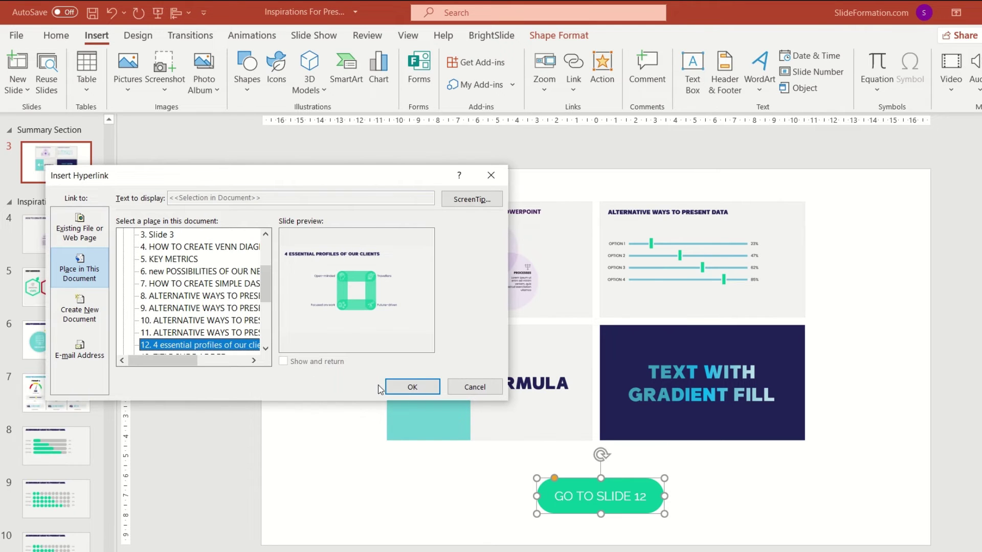
pyautogui.click(412, 388)
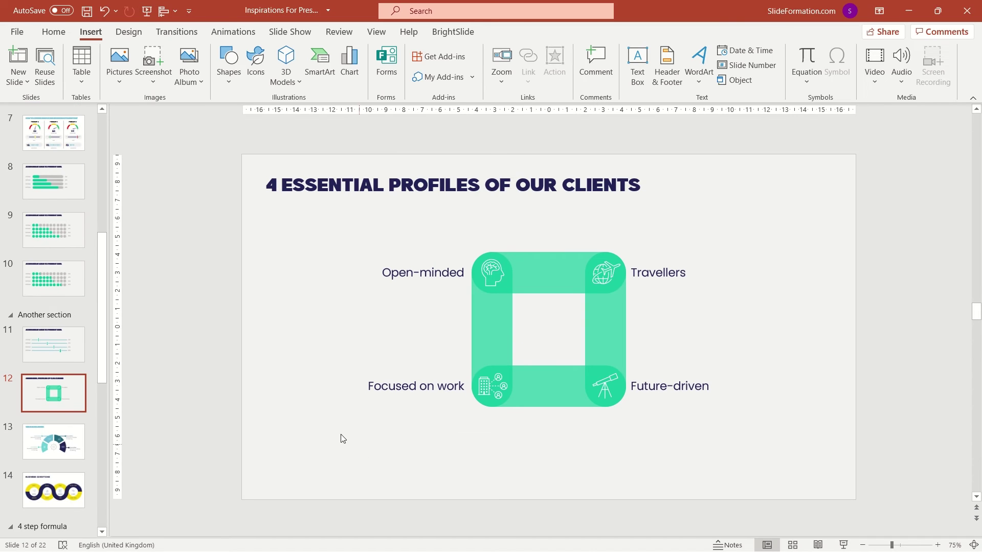
# - Draw a pentagon arrow shape in slide 12's bottom-left corner
pyautogui.click(60, 34)
pyautogui.click(91, 32)
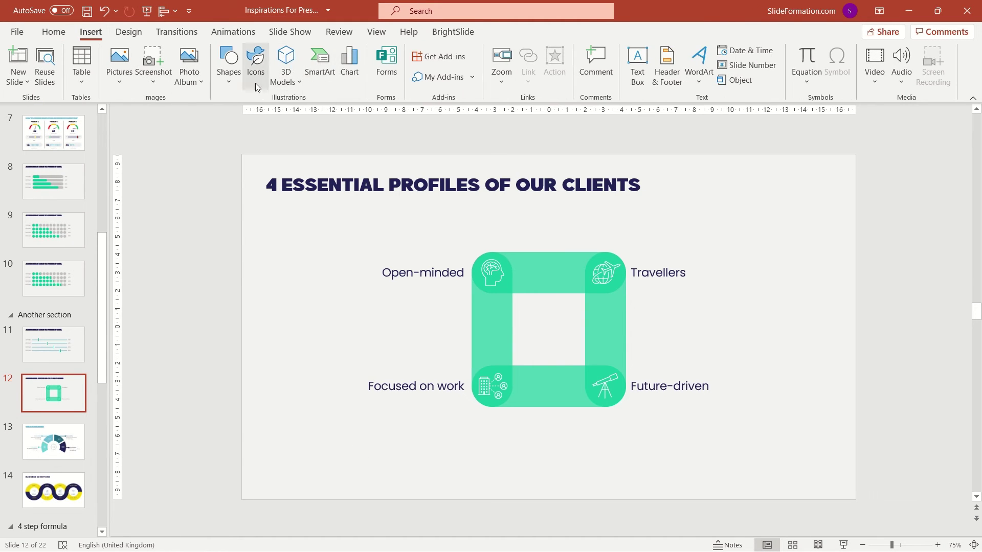
pyautogui.click(230, 71)
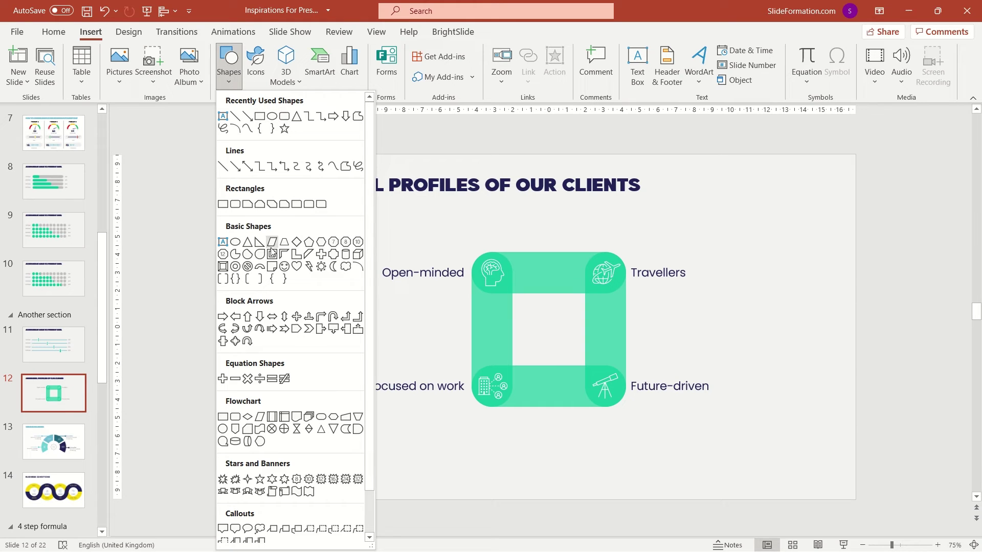
pyautogui.click(294, 332)
pyautogui.moveTo(277, 452)
pyautogui.mouseDown()
pyautogui.moveTo(352, 480)
pyautogui.moveTo(235, 457)
pyautogui.moveTo(287, 471)
pyautogui.mouseUp()
# - Label the arrow GO BACK, shrink its text to one line, and fill it grey
pyautogui.click(287, 471)
pyautogui.write('GO BACK')
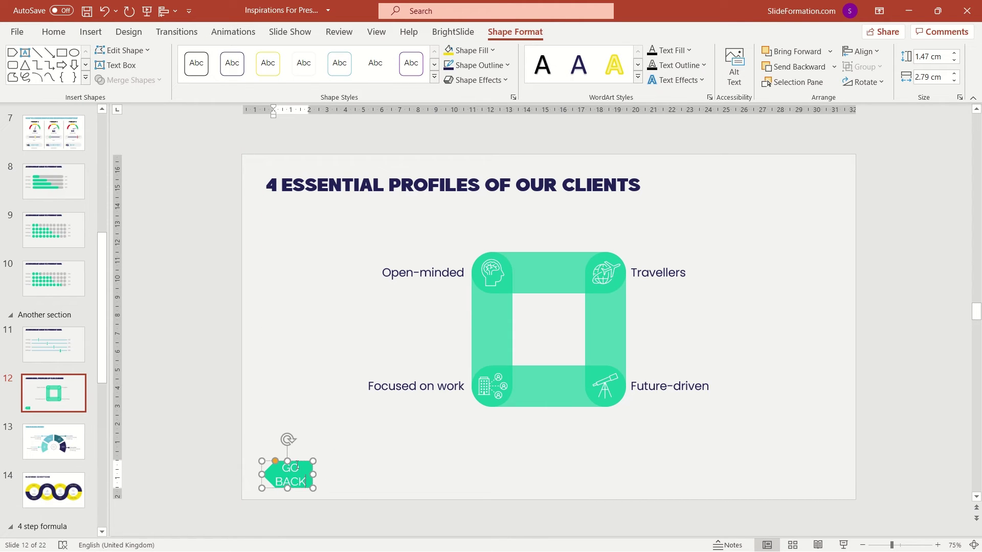
pyautogui.hotkey('ctrl', 'a')
pyautogui.click(53, 31)
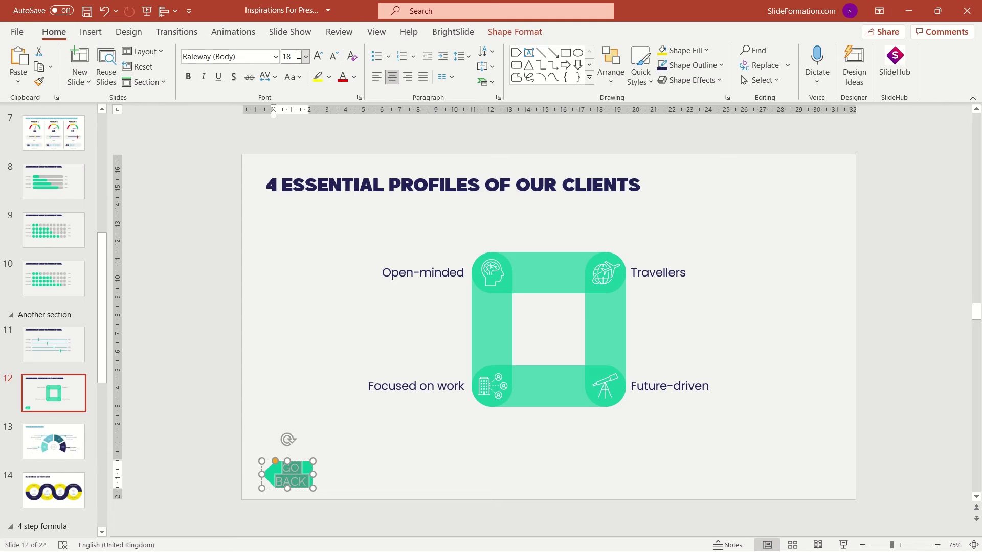
pyautogui.click(336, 57)
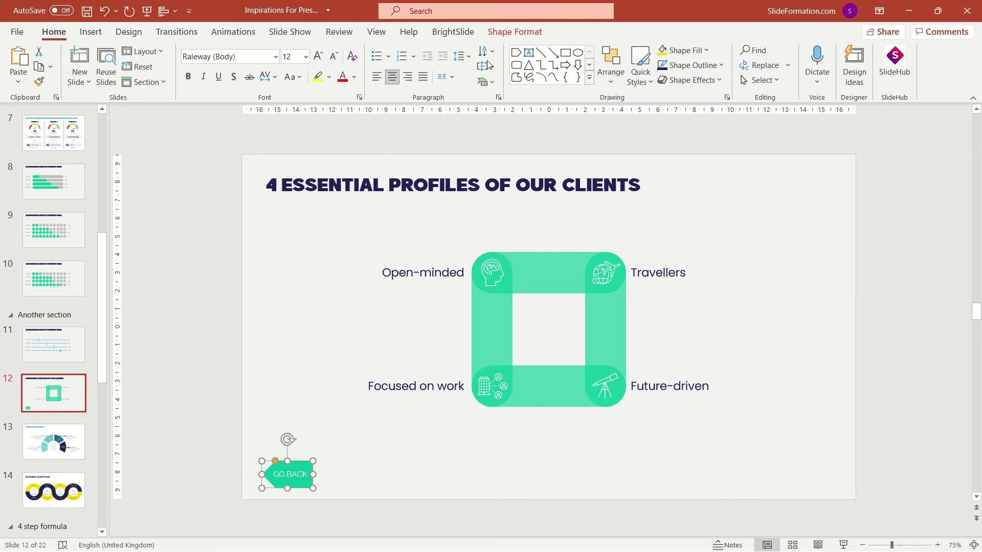
pyautogui.click(706, 50)
pyautogui.click(666, 121)
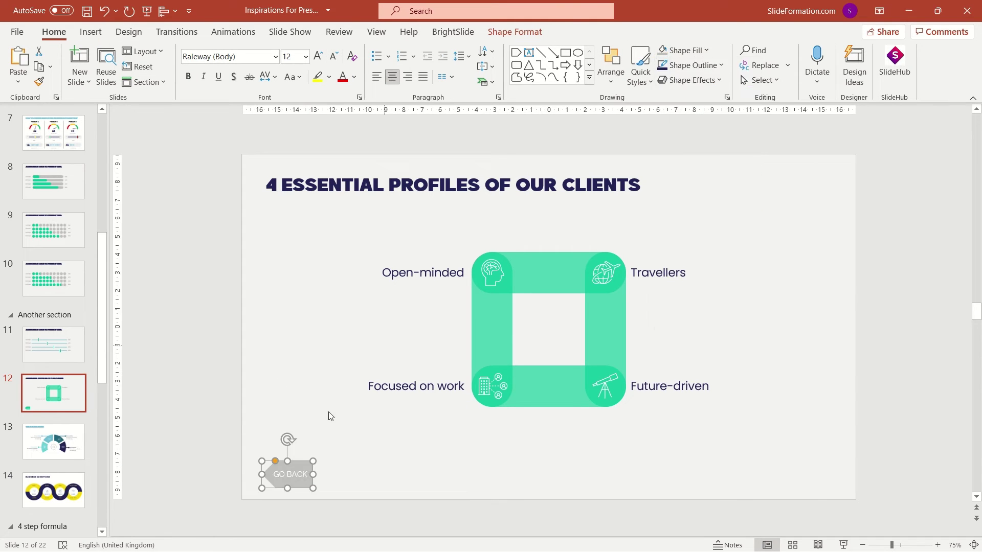
# - Hyperlink the GO BACK arrow to slide 3 as a place in this document
pyautogui.click(91, 32)
pyautogui.click(509, 77)
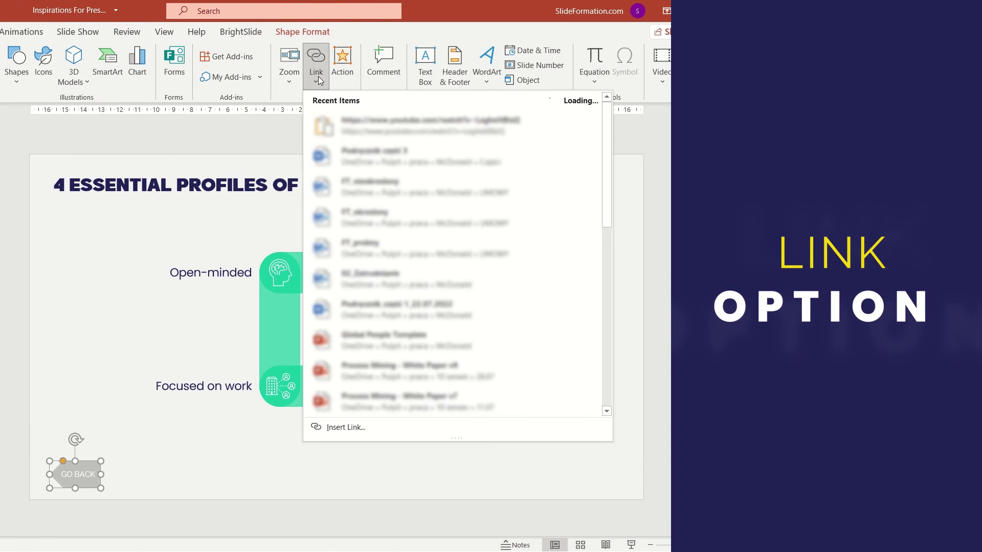
pyautogui.click(522, 407)
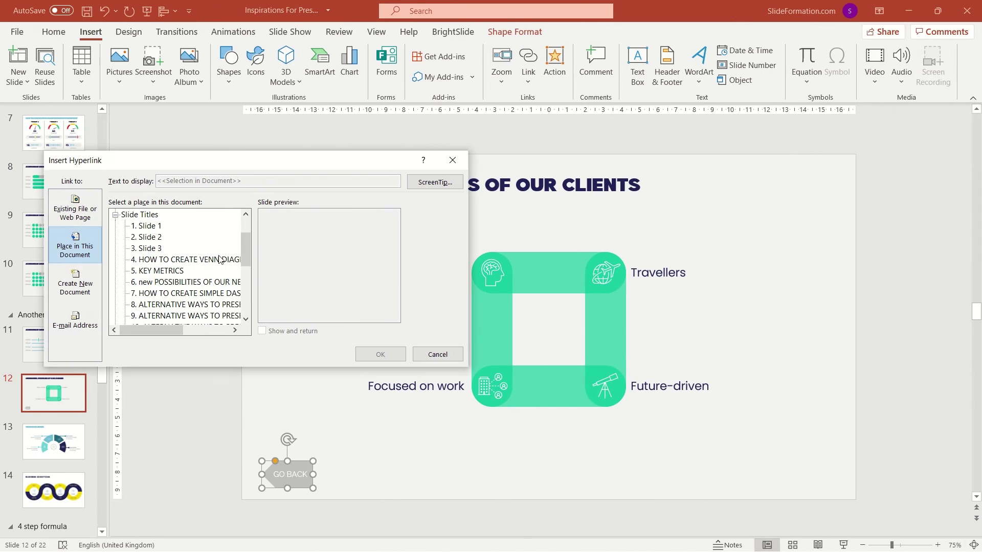
pyautogui.click(161, 247)
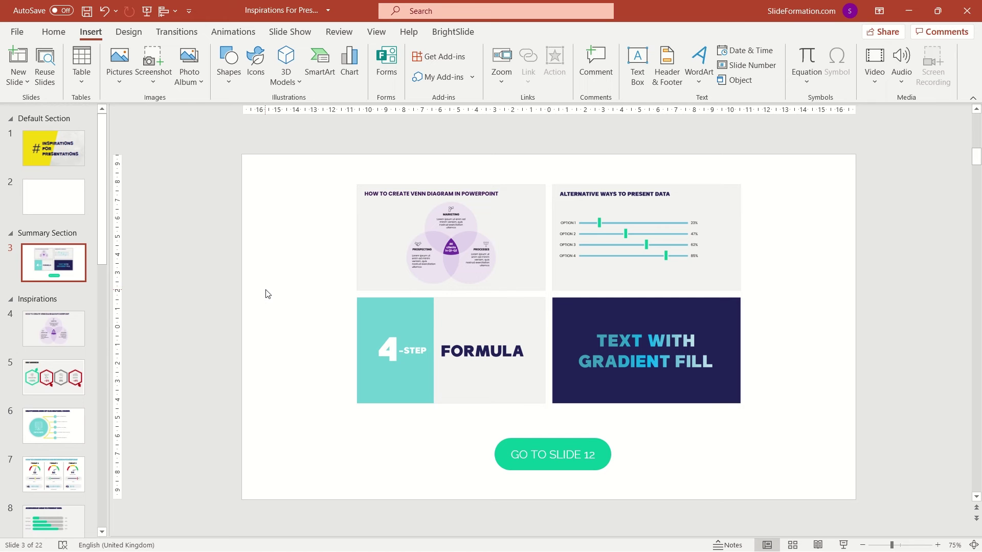
# - Turn off On Mouse Click slide advance for slide 3 in the transition timing options
pyautogui.click(214, 42)
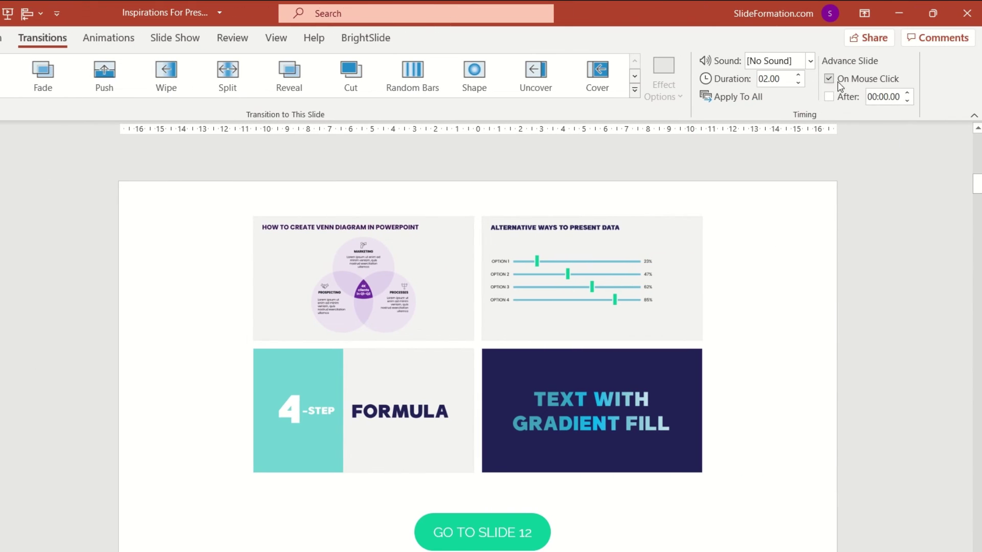
pyautogui.click(829, 79)
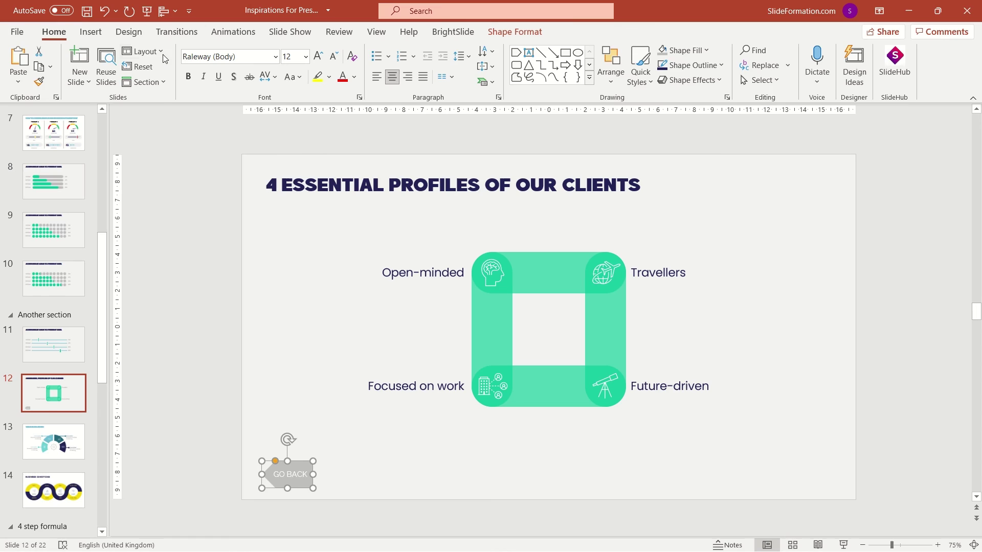
# - Revisit the hyperlink settings and turn off On Mouse Click advance for the summary slide
pyautogui.click(91, 32)
pyautogui.click(527, 62)
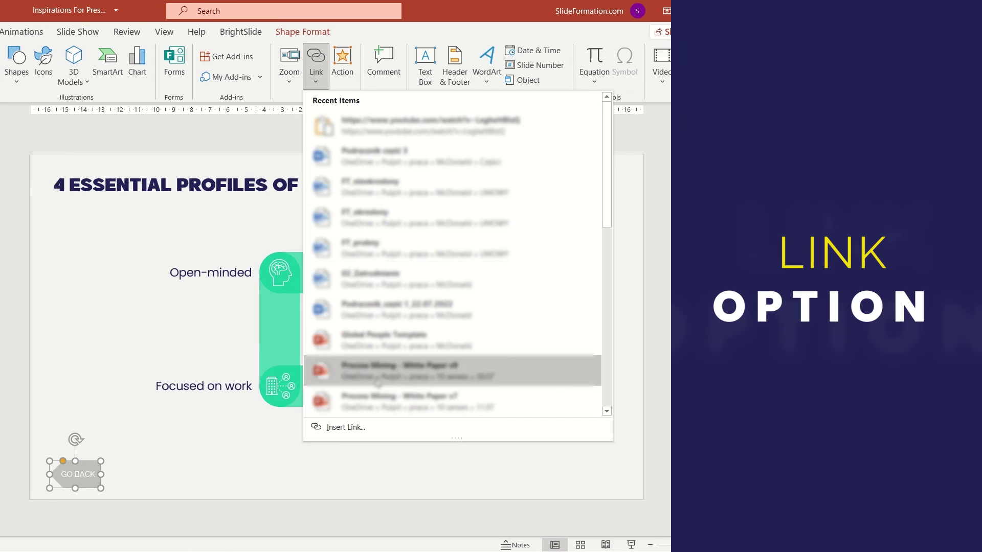
pyautogui.click(349, 427)
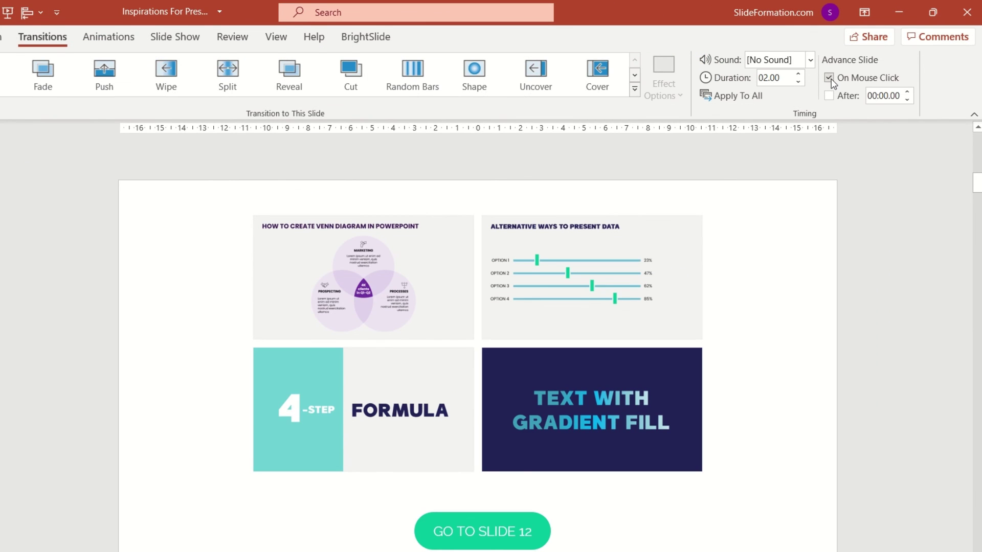
pyautogui.click(830, 79)
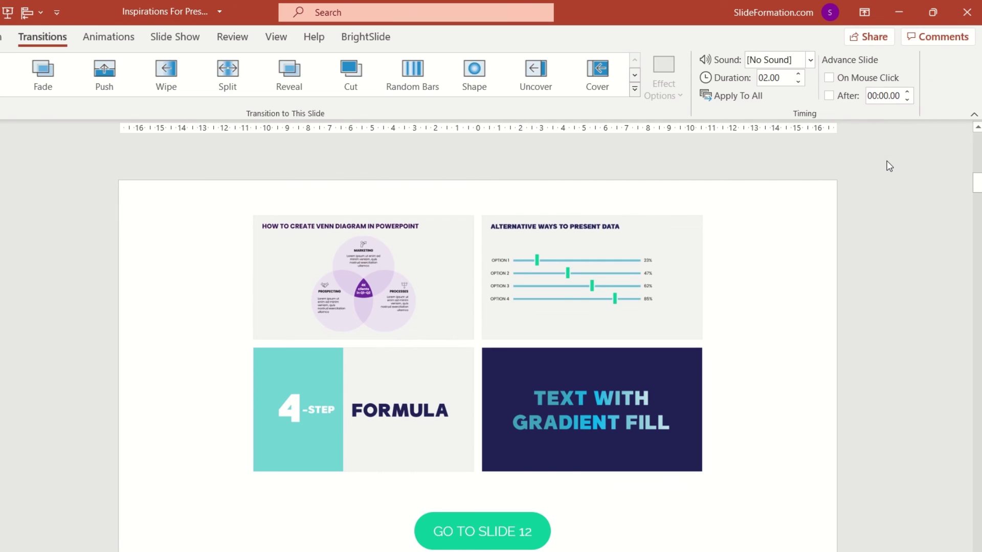